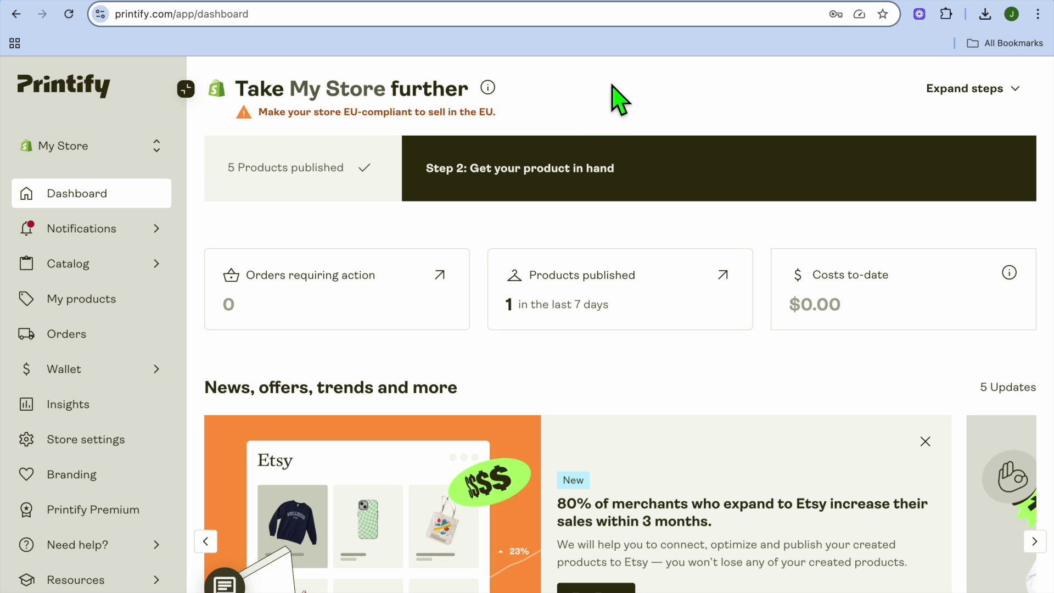
# Step: Switch to Canva, open the Mockups app from Apps, and show the Apparel categories
pyautogui.click(683, 7)
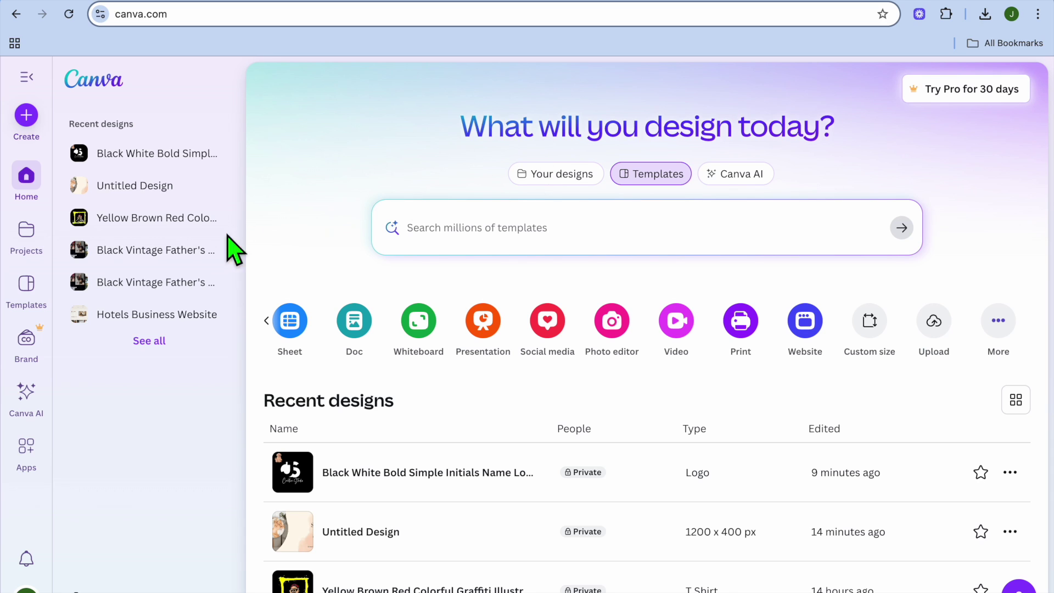
pyautogui.click(25, 447)
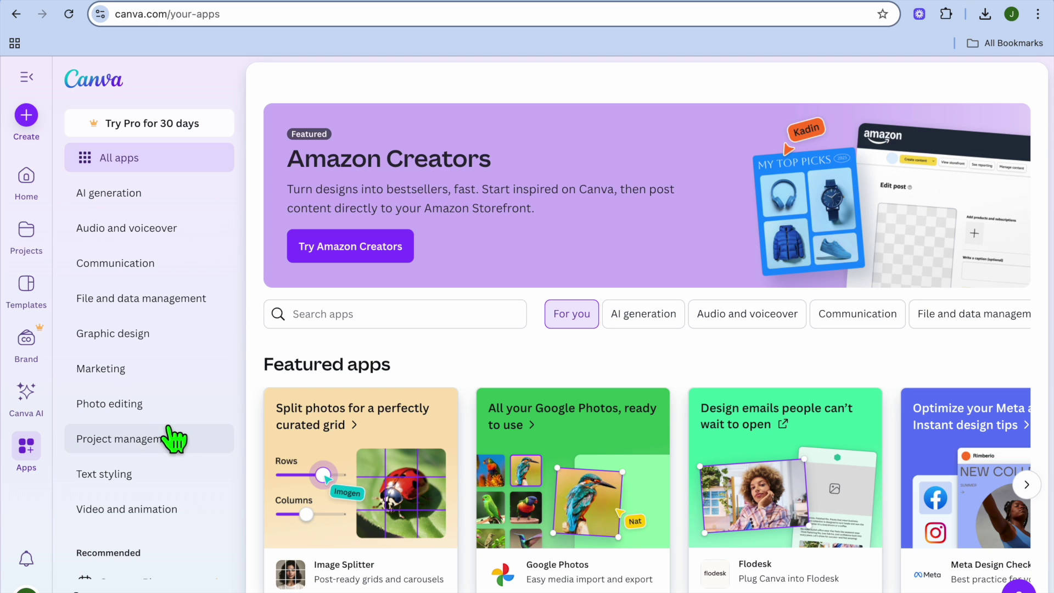
pyautogui.scroll(-2, 173, 436)
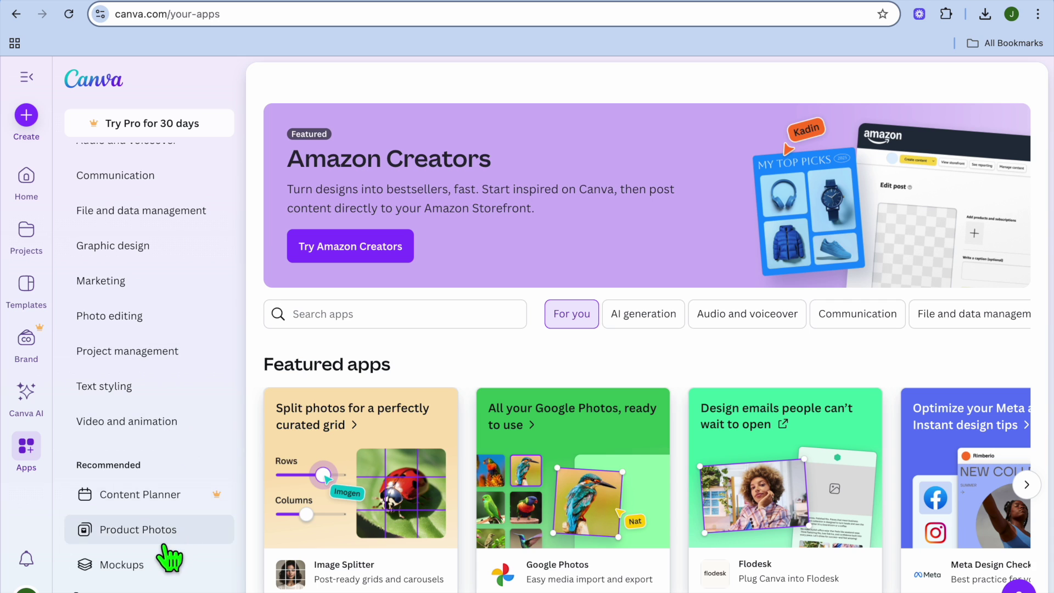
pyautogui.click(144, 567)
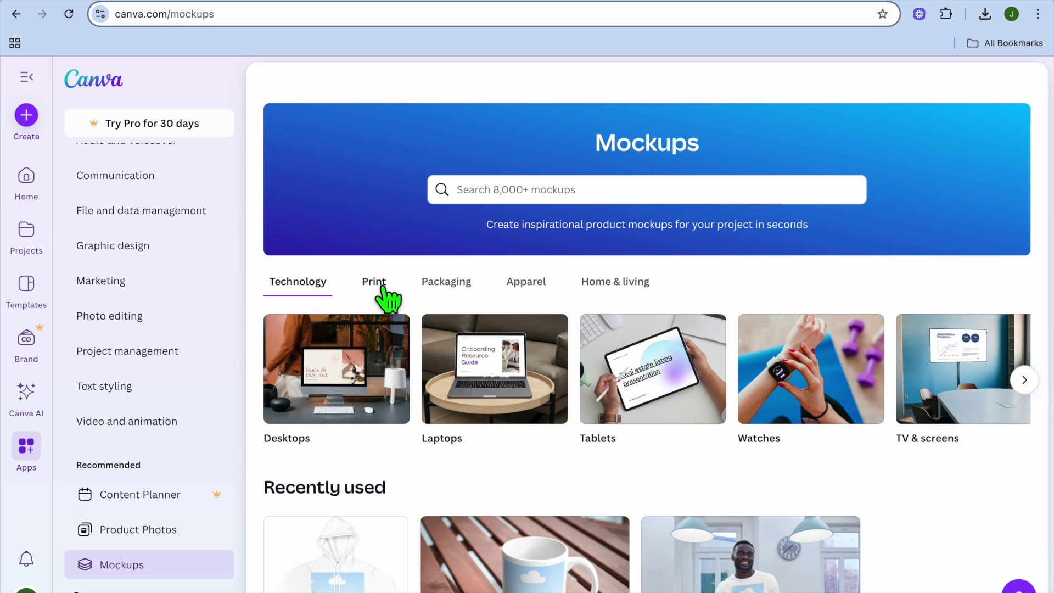
pyautogui.click(536, 296)
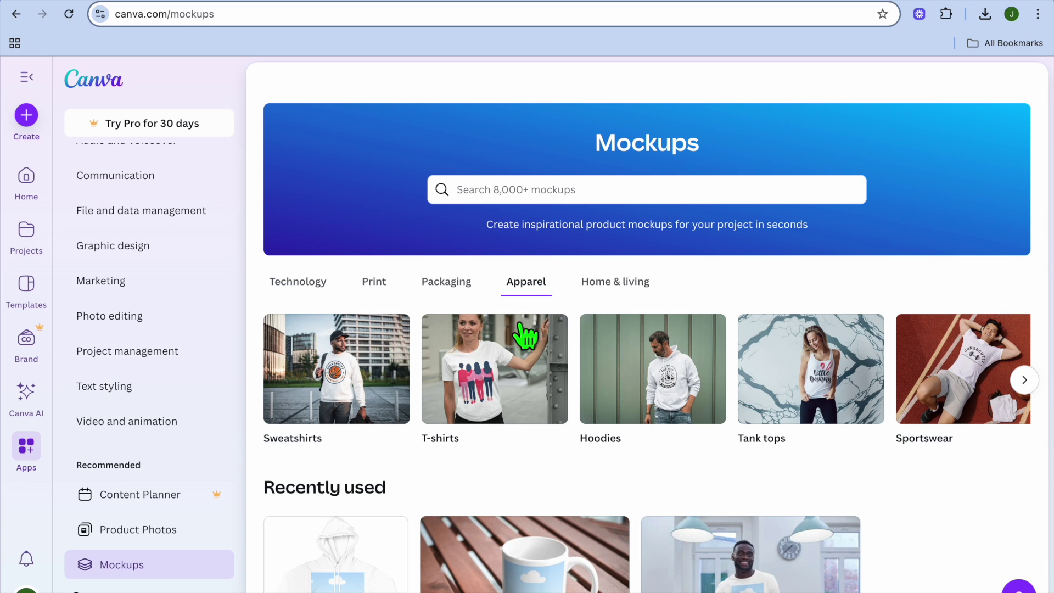
# Step: Open the T-shirt mockups, filter to Women's T-shirts, and scroll through the results
pyautogui.click(505, 375)
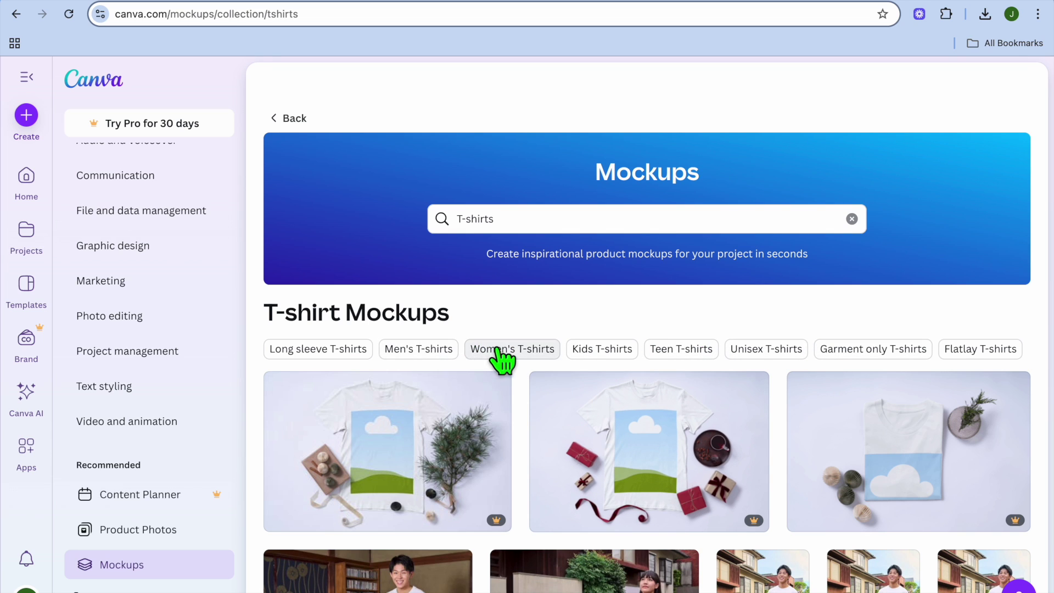
pyautogui.click(495, 348)
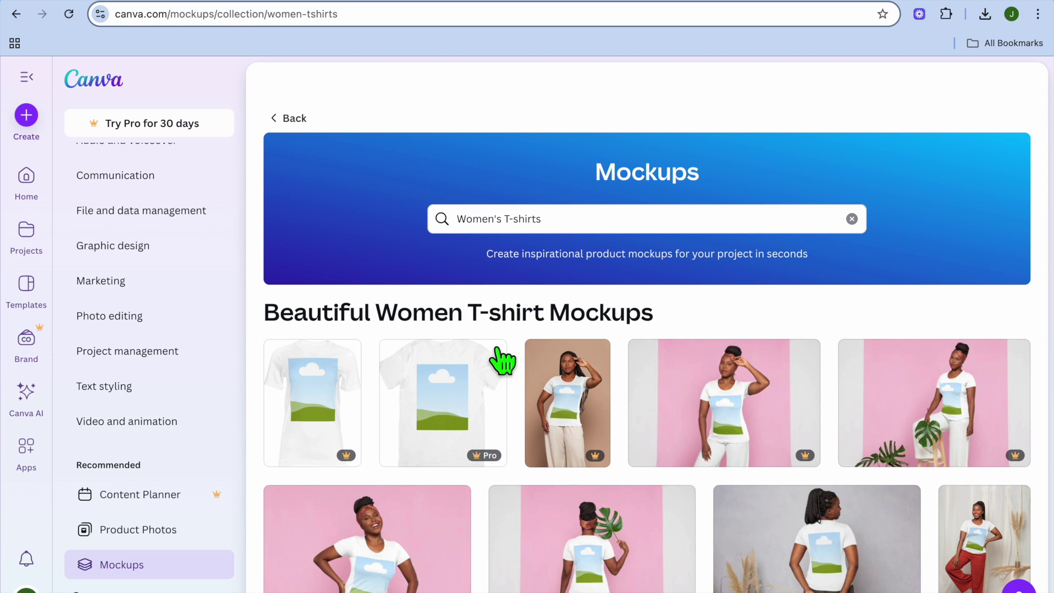
pyautogui.scroll(-8, 613, 423)
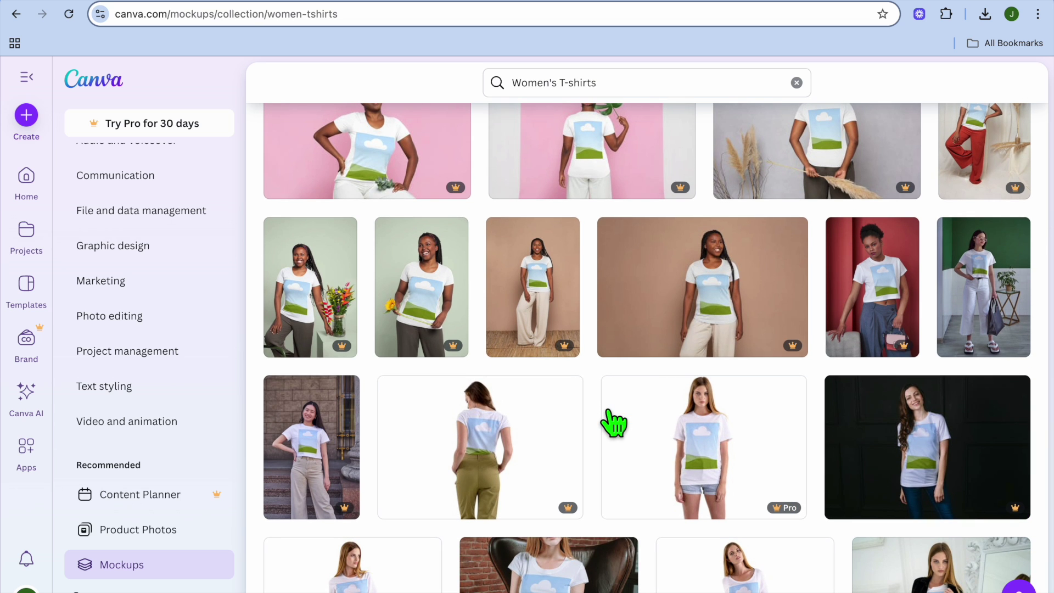
pyautogui.scroll(-6, 613, 423)
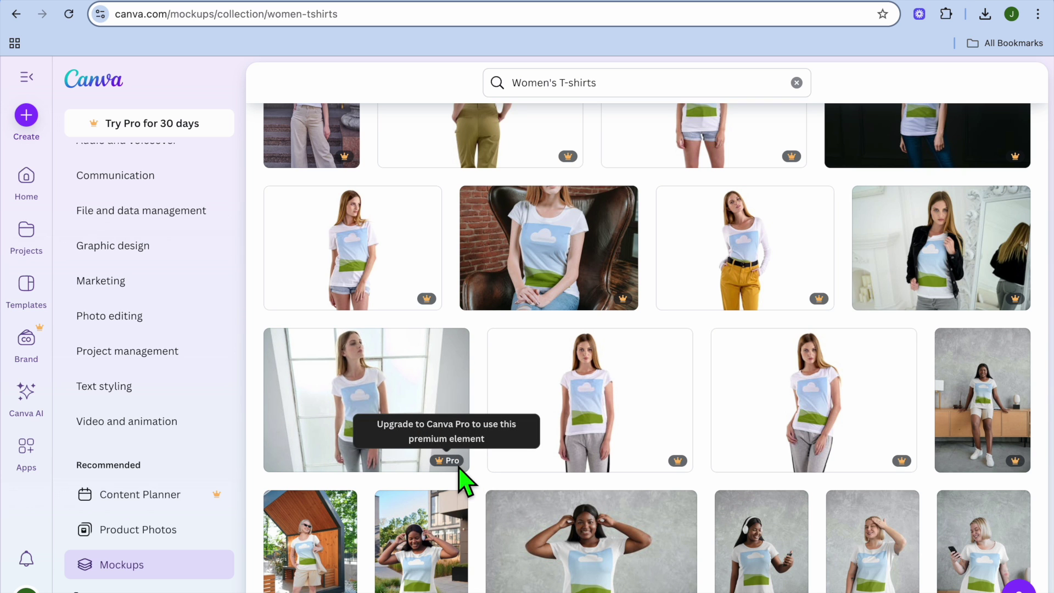
pyautogui.scroll(-6, 459, 468)
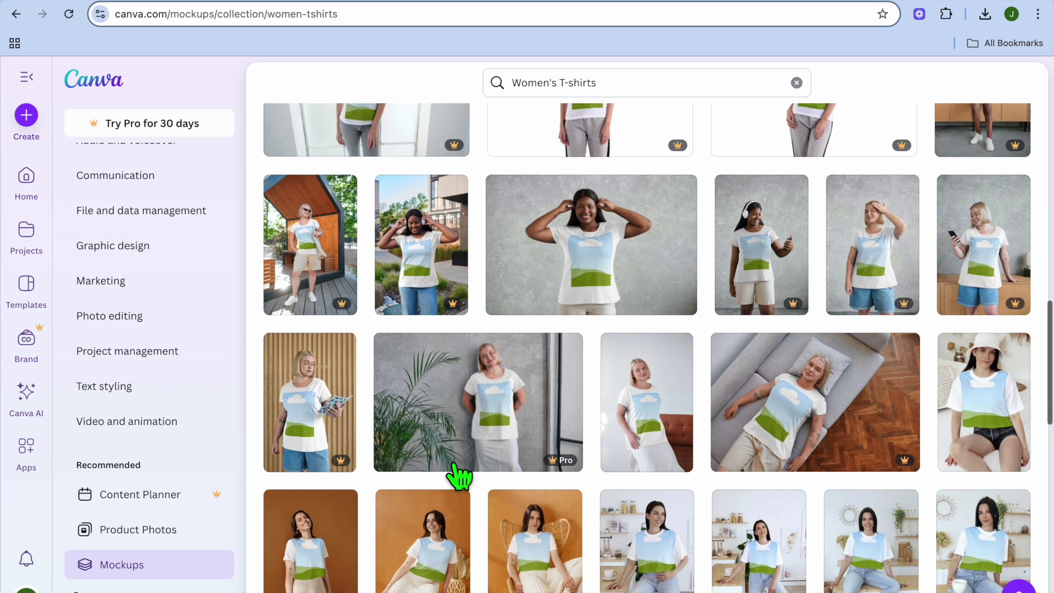
pyautogui.scroll(-5, 459, 475)
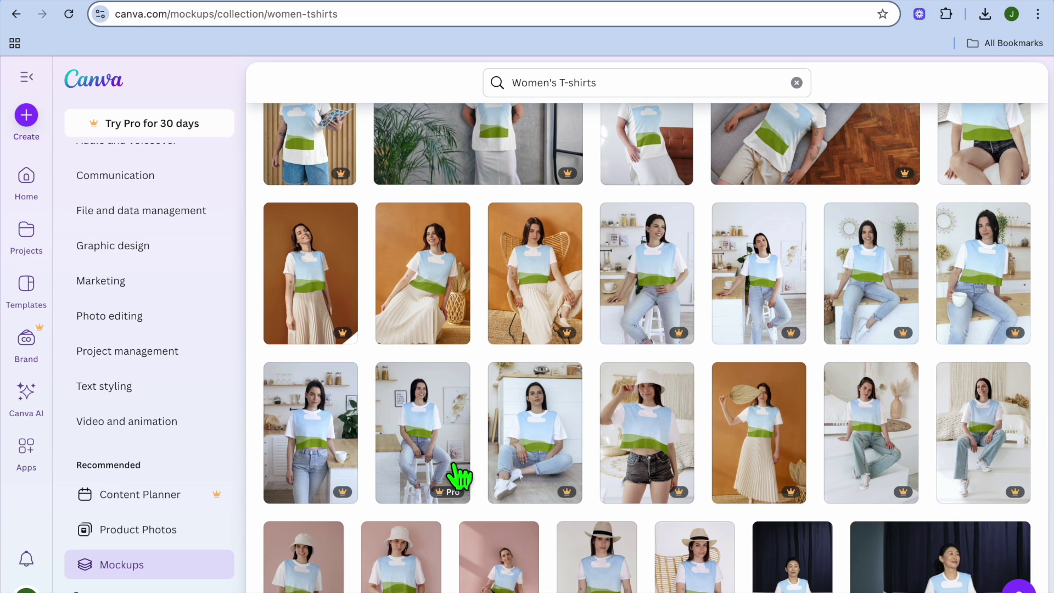
pyautogui.scroll(-2, 431, 309)
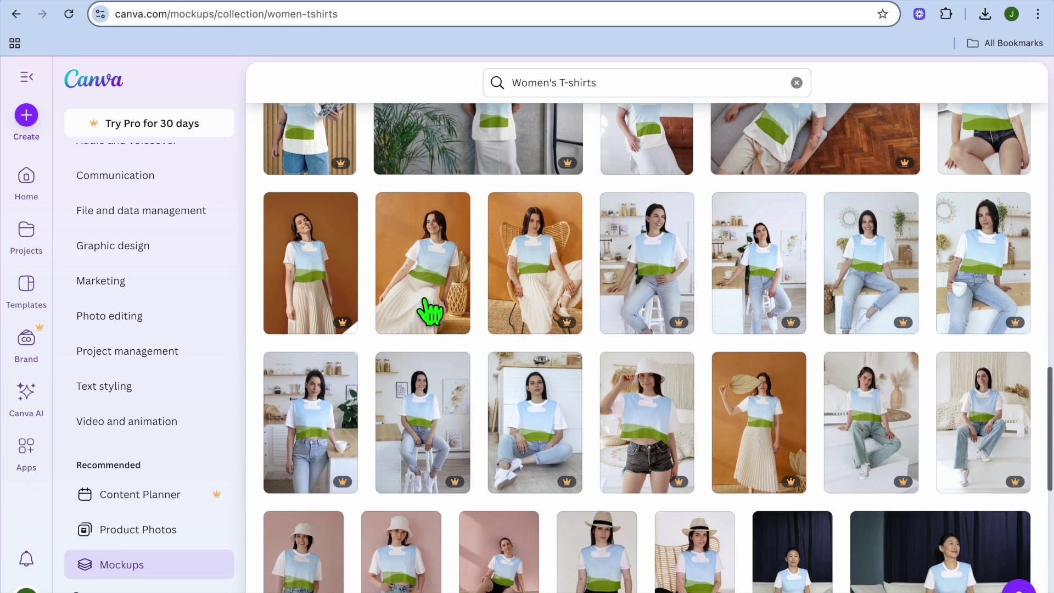
pyautogui.scroll(-5, 431, 310)
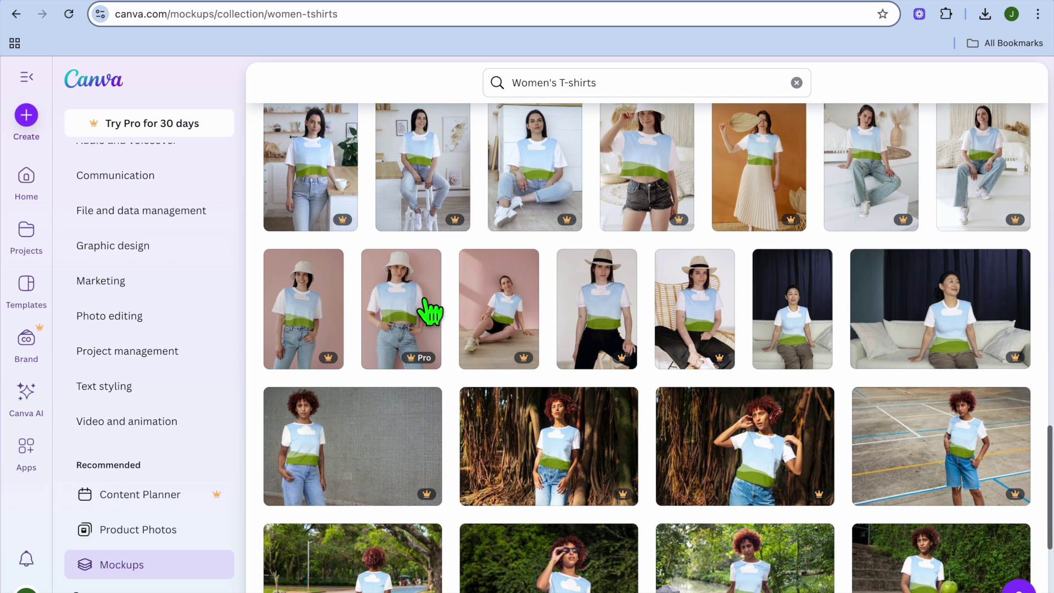
pyautogui.scroll(-4, 430, 312)
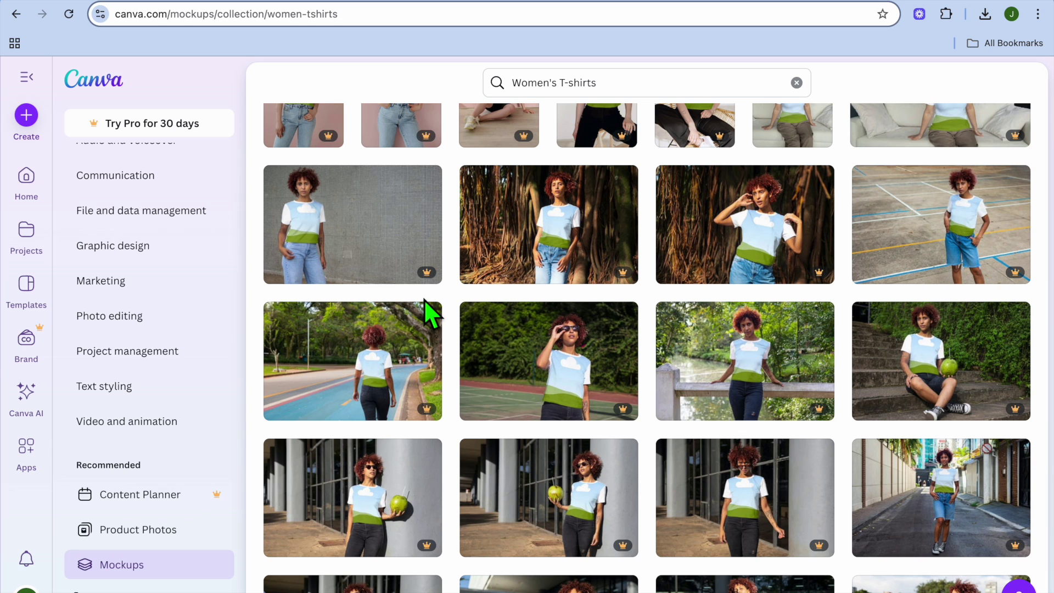
pyautogui.scroll(7, 424, 299)
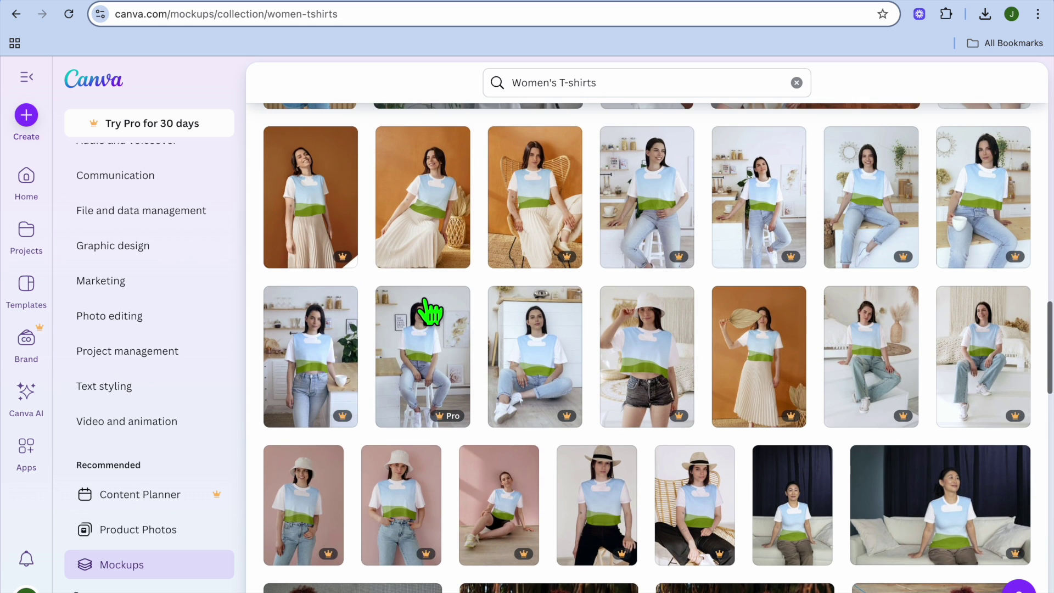
# Step: Upload 'Black White Bold Simple Initials Name Logo.png' and apply it to the orange-backdrop seated woman mockup
pyautogui.click(429, 208)
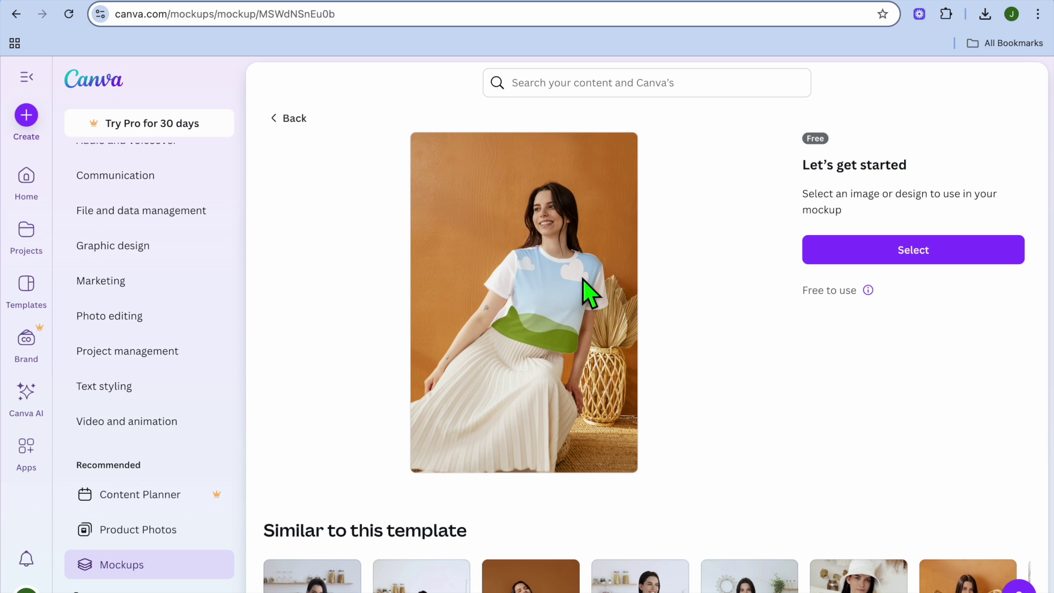
pyautogui.click(867, 257)
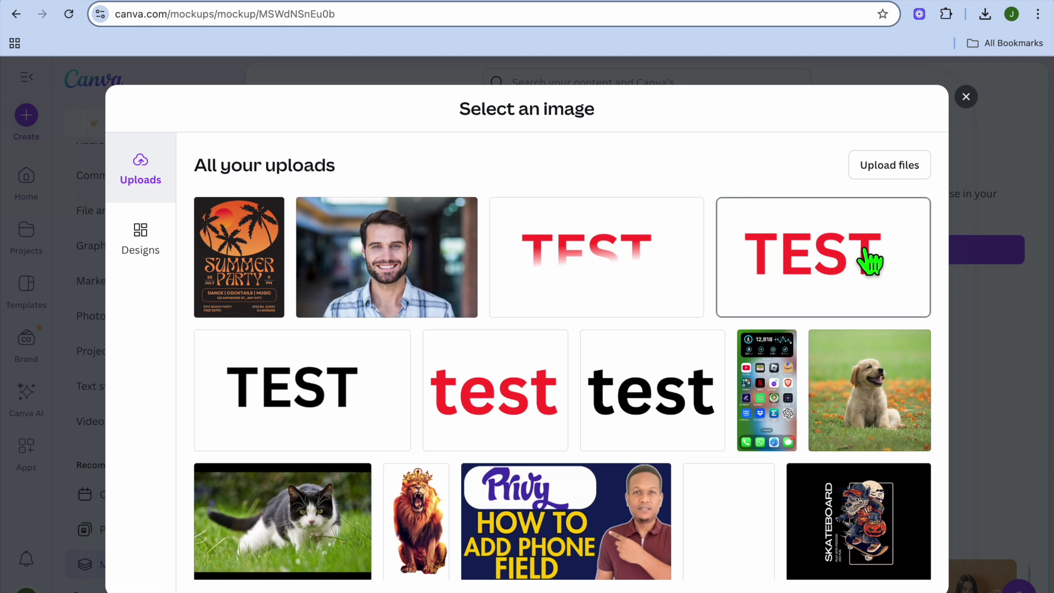
pyautogui.click(881, 168)
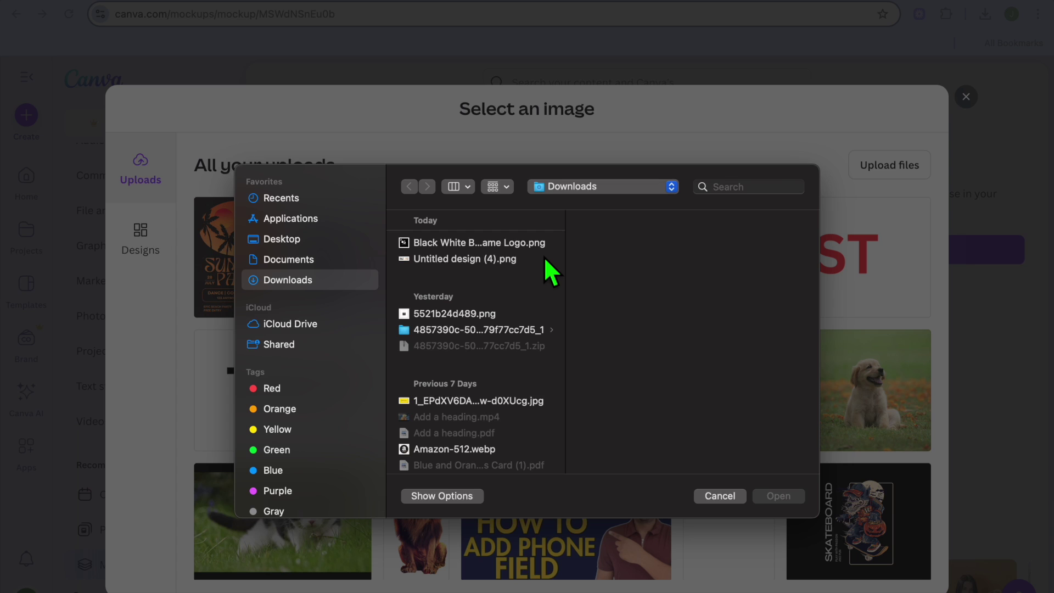
pyautogui.click(522, 242)
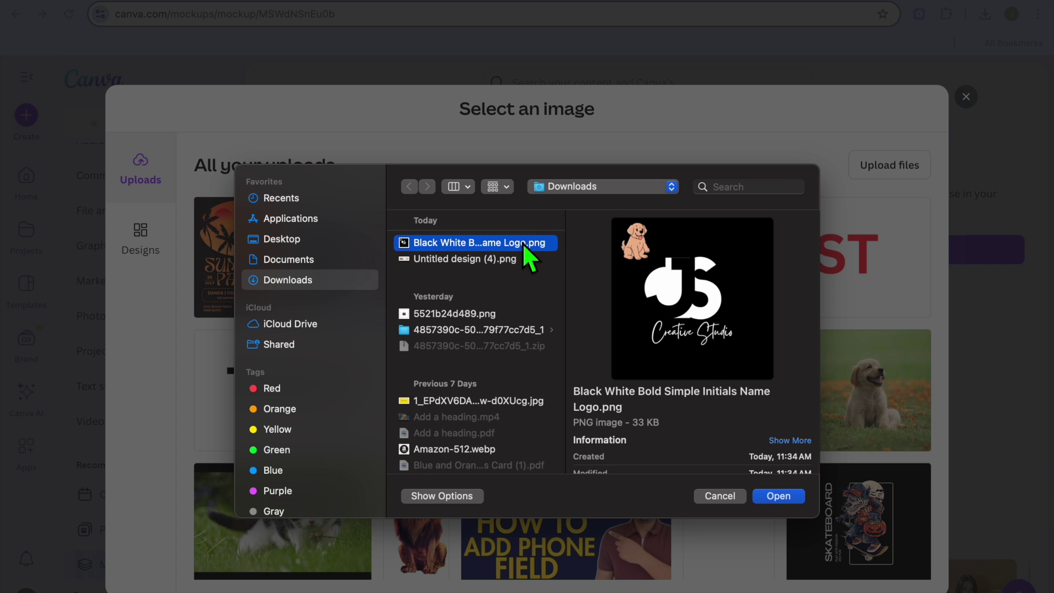
pyautogui.click(774, 496)
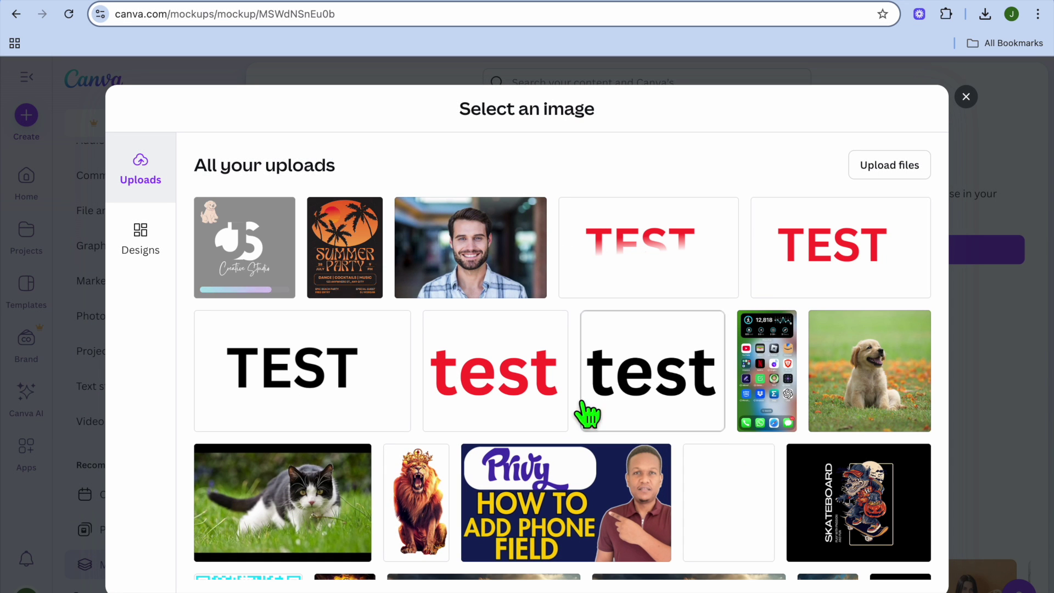
pyautogui.click(257, 277)
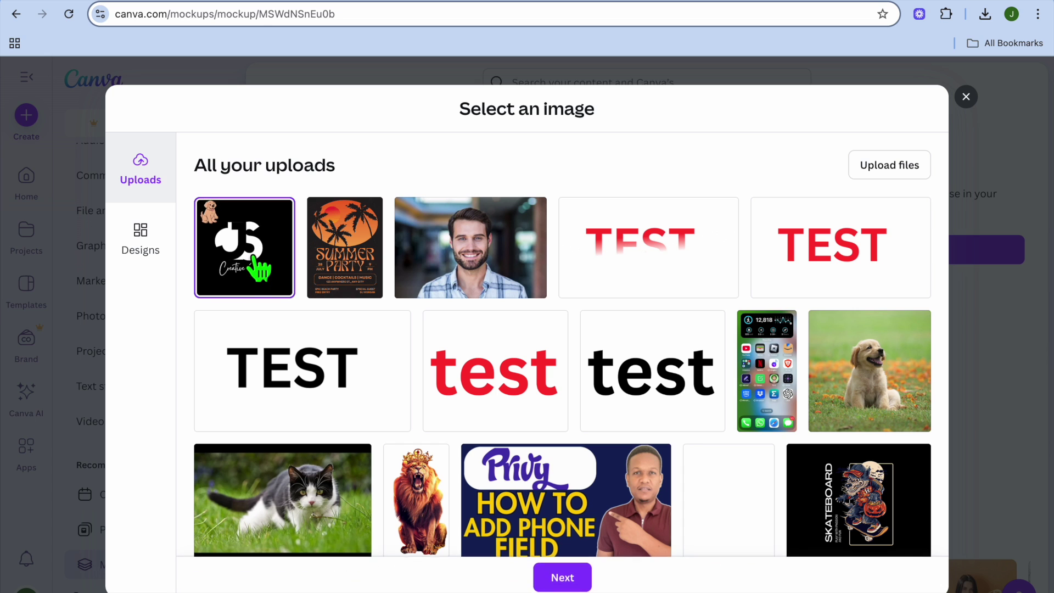
pyautogui.click(566, 577)
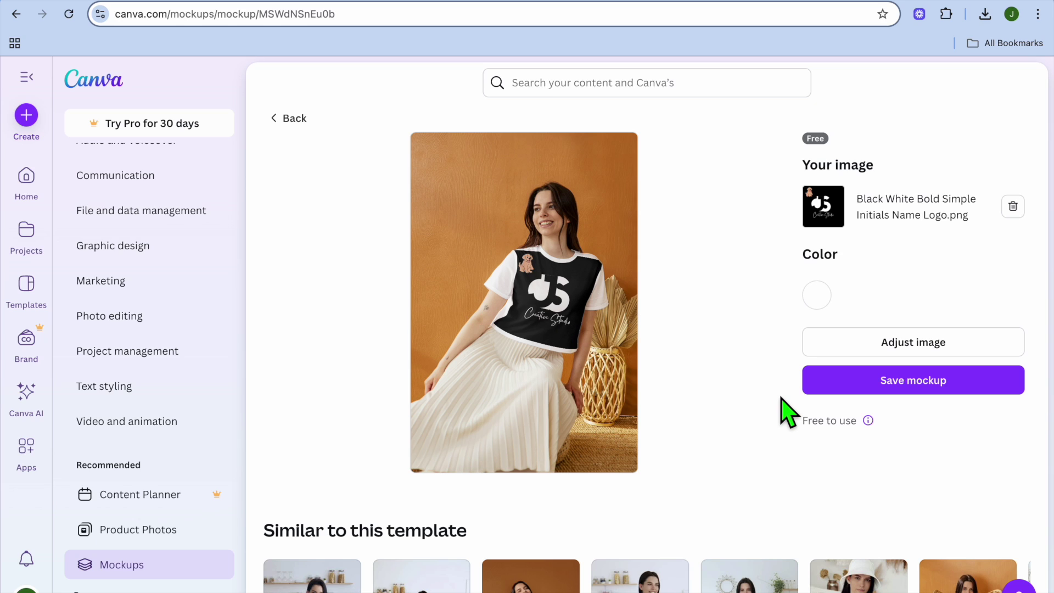
# Step: Save the logo T-shirt mockup, download it as MSWdNSnEu0b.png, and return to Printify
pyautogui.click(874, 391)
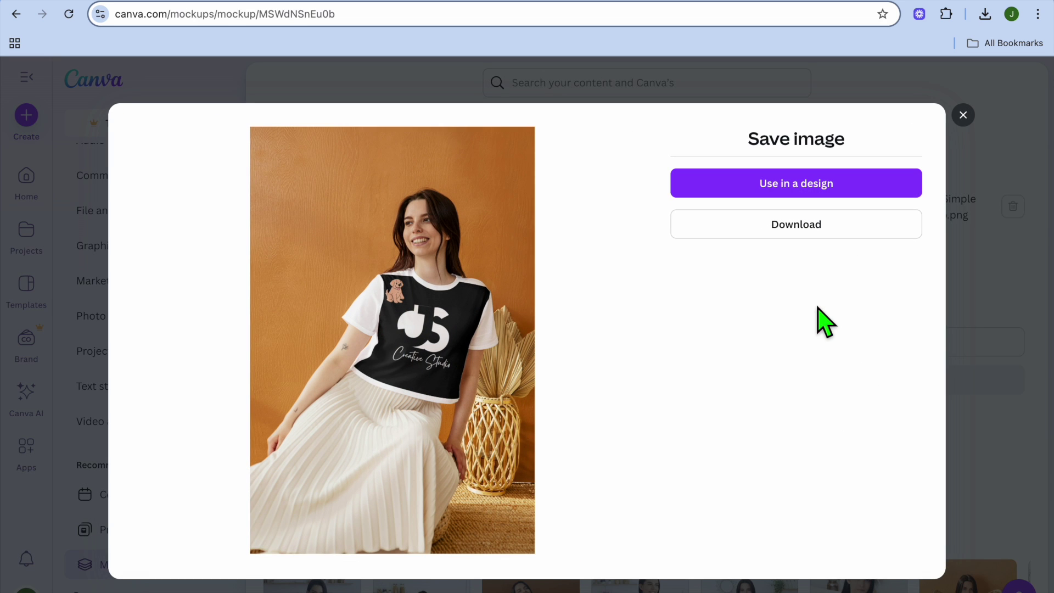
pyautogui.click(809, 241)
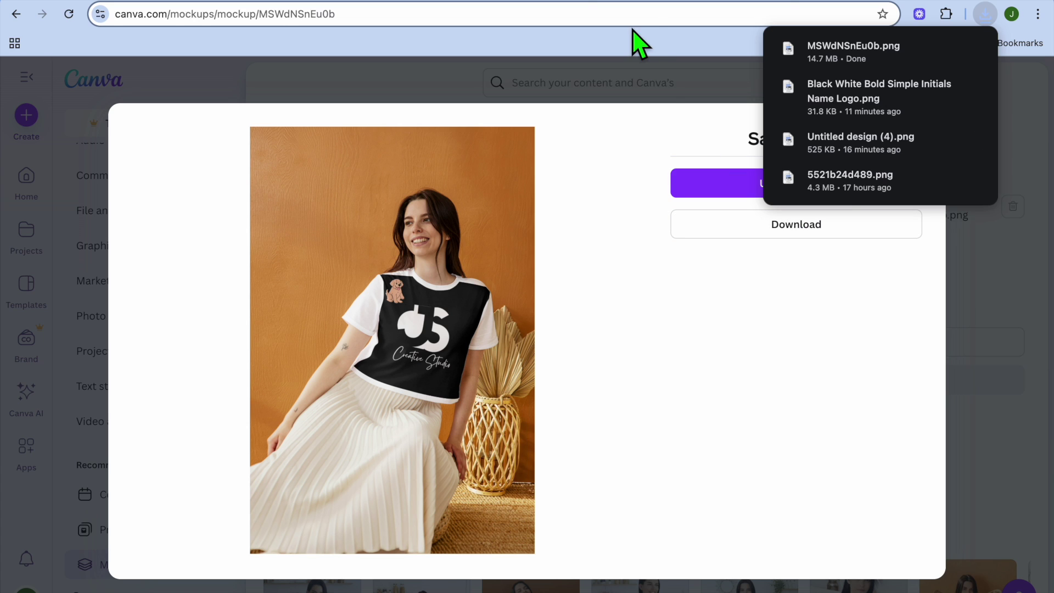
pyautogui.click(631, 2)
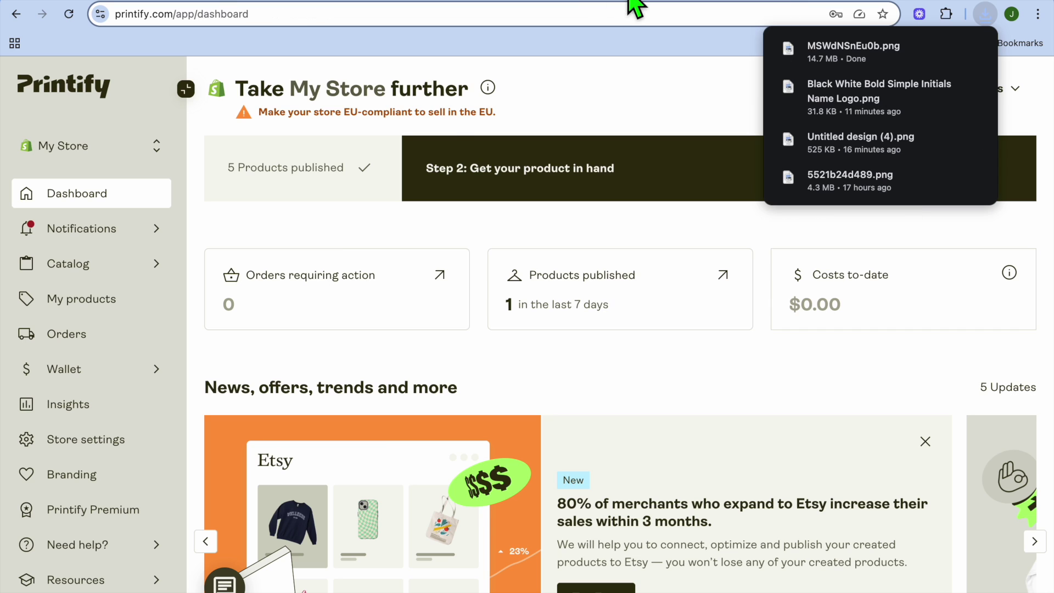
pyautogui.click(108, 272)
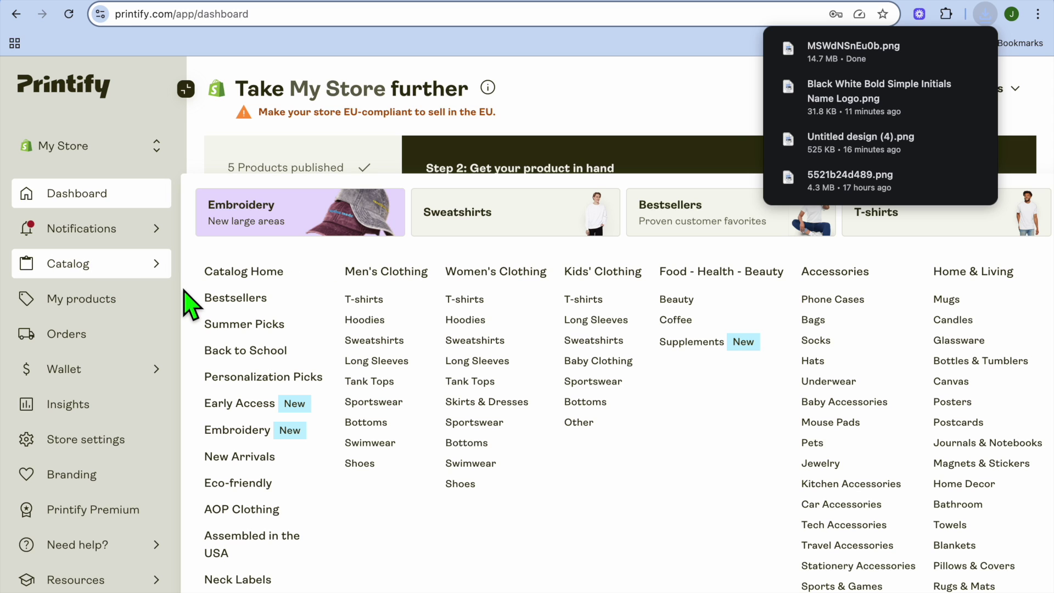
# Step: Choose the Comfort Colors Unisex Garment-Dyed T-shirt under Women's T-shirts and start designing it
pyautogui.click(461, 301)
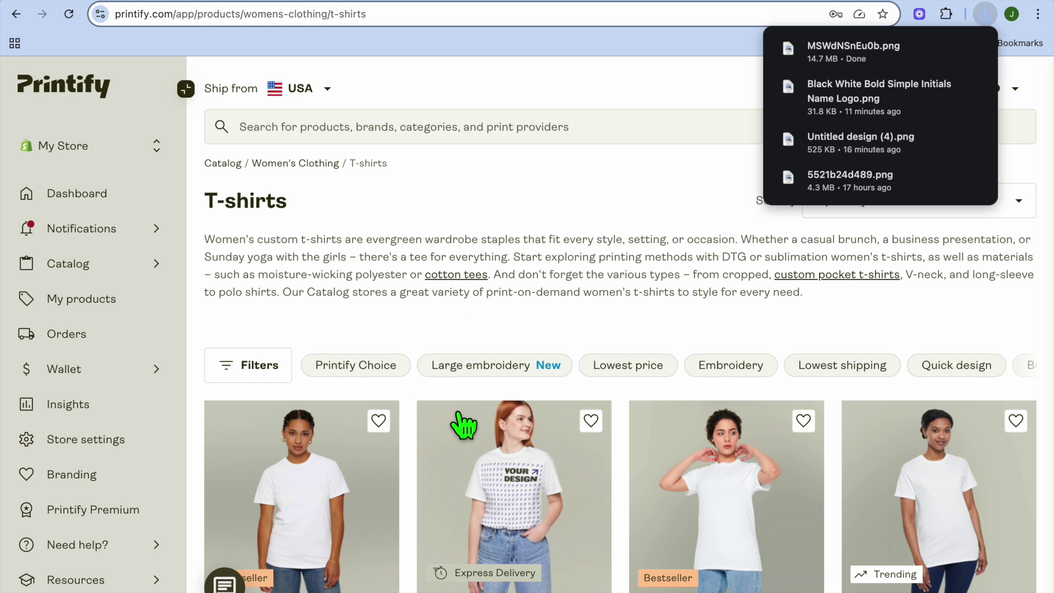
pyautogui.scroll(-4, 464, 424)
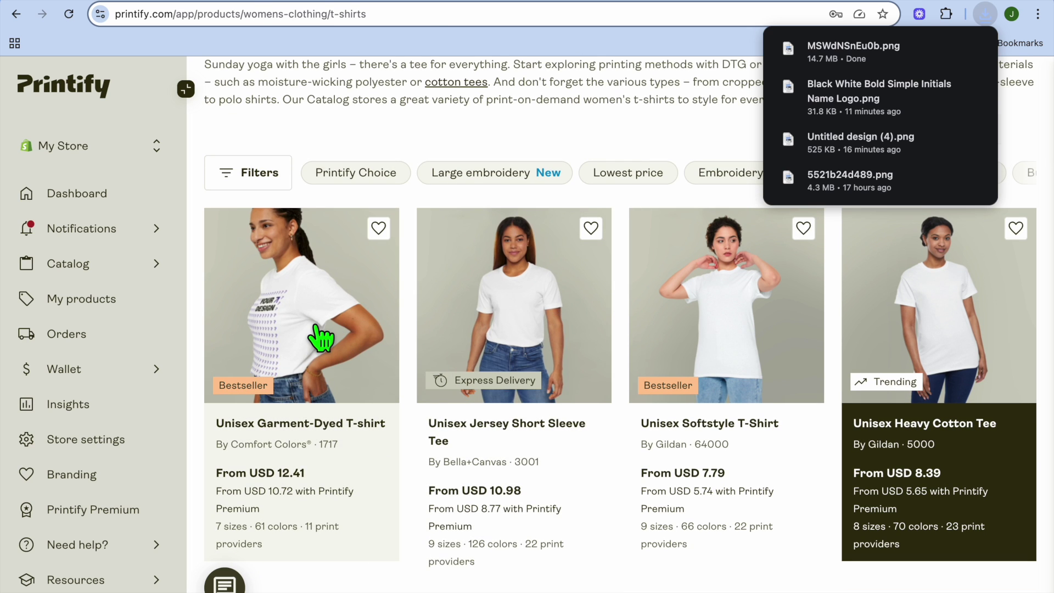
pyautogui.click(316, 329)
pyautogui.scroll(-4, 505, 385)
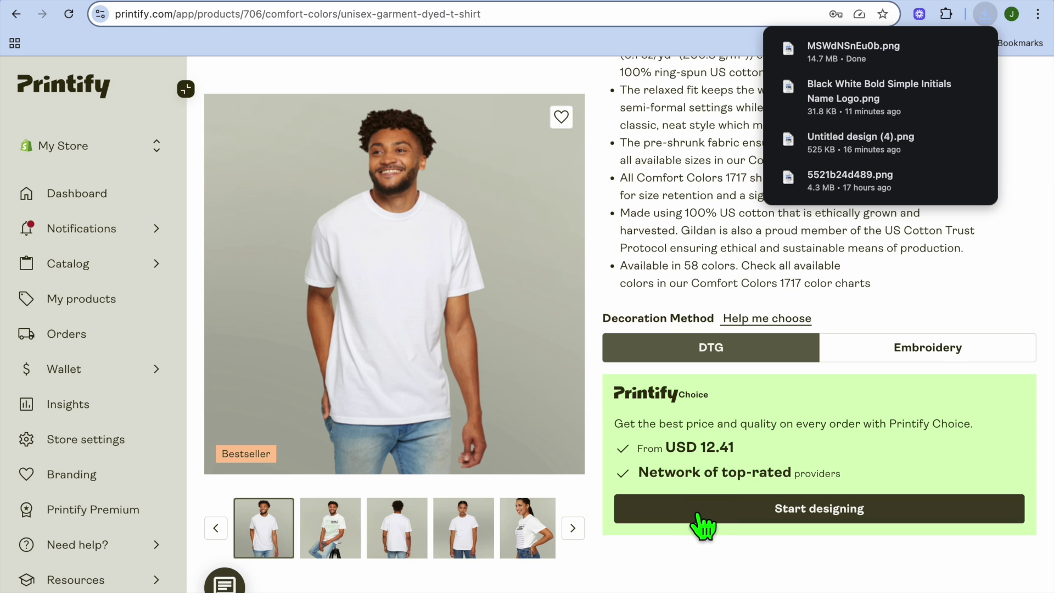
pyautogui.click(700, 519)
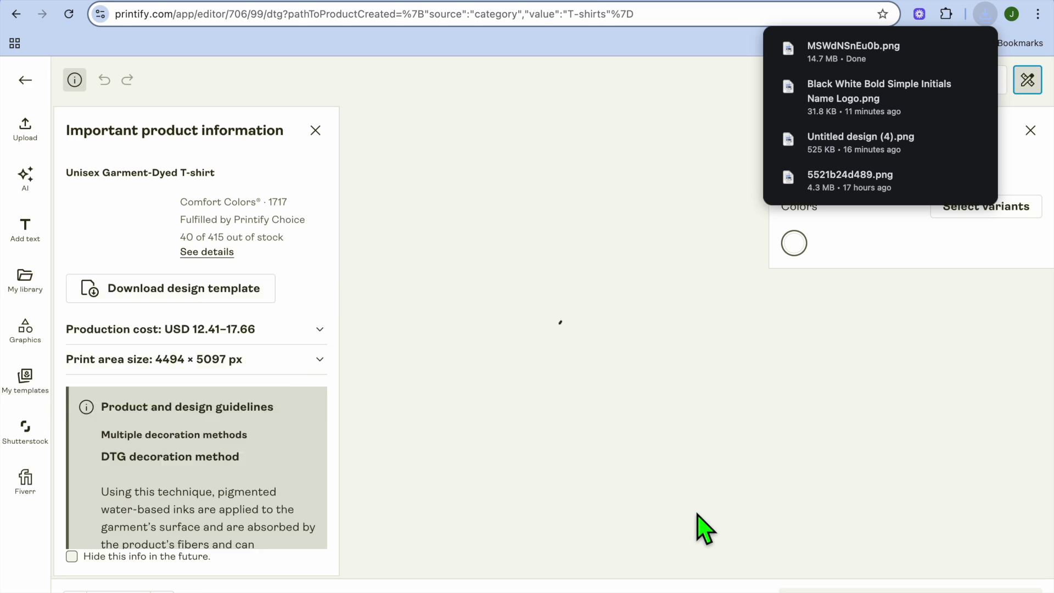
pyautogui.click(25, 130)
# Step: Upload the initials logo PNG from the computer onto the T-shirt front
pyautogui.click(144, 198)
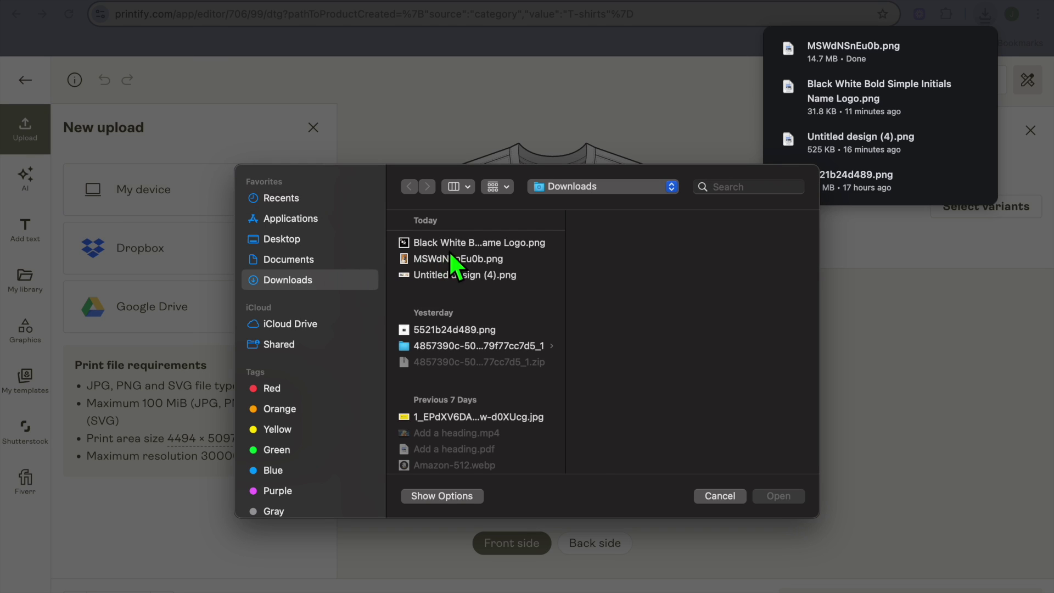
pyautogui.click(453, 245)
pyautogui.click(789, 497)
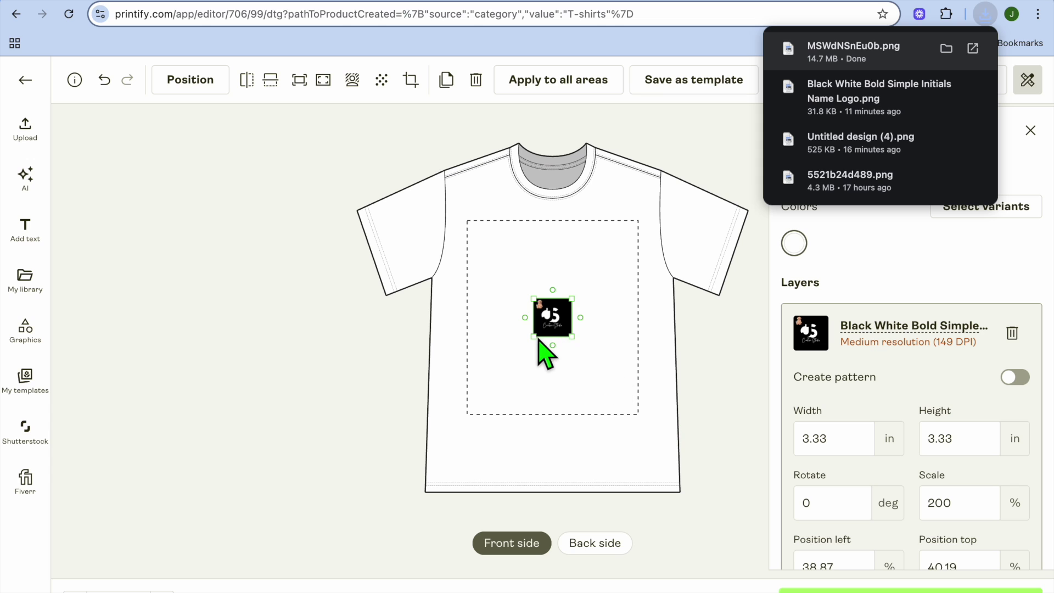
# Step: Enlarge the logo to fill the print area, centre it, and save the design
pyautogui.moveTo(535, 339); pyautogui.dragTo(497, 387)
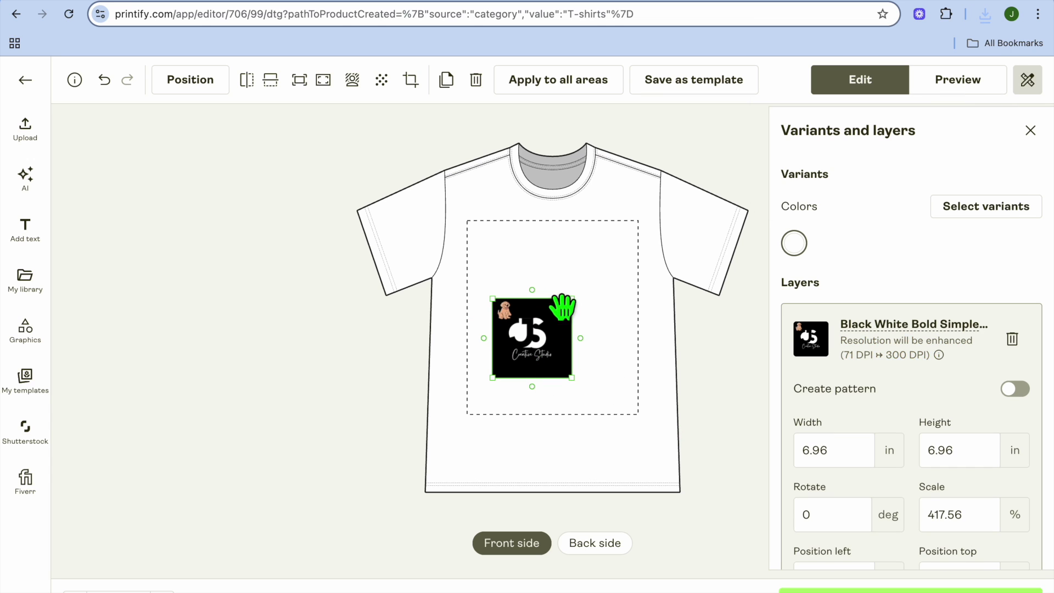
pyautogui.moveTo(574, 301); pyautogui.dragTo(651, 238)
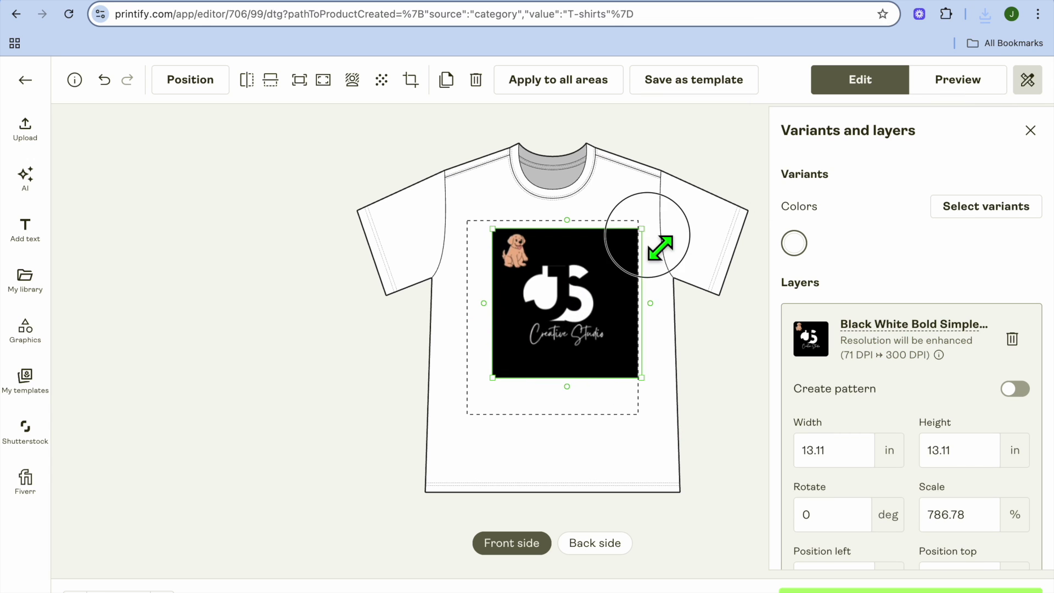
pyautogui.moveTo(493, 379); pyautogui.dragTo(456, 415)
pyautogui.moveTo(546, 312); pyautogui.dragTo(550, 308)
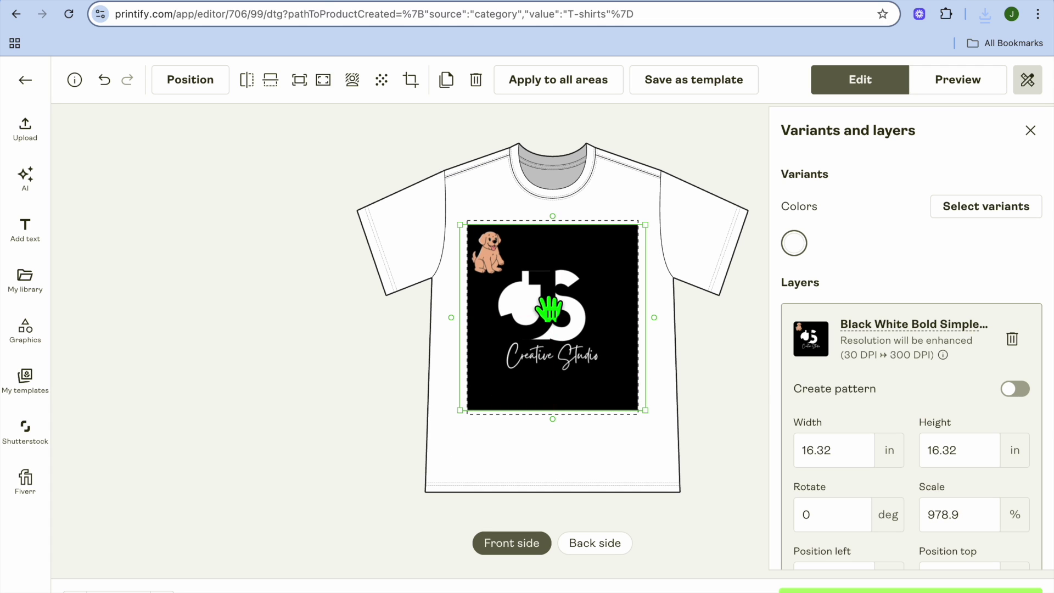
pyautogui.click(870, 590)
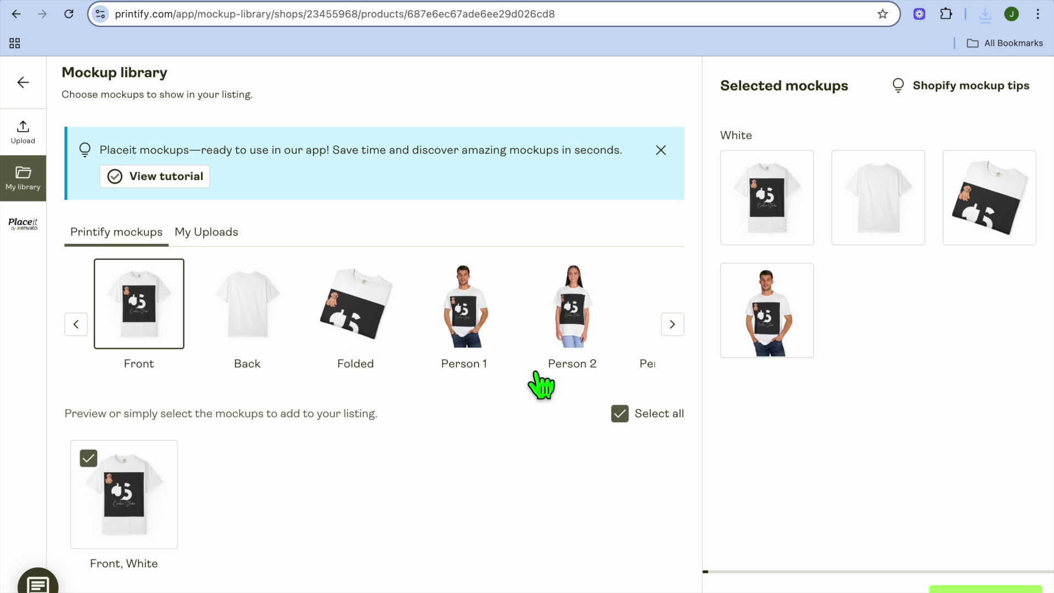
# Step: Upload MSWdNSnEu0b.png from the computer as a custom mockup in the mockup library
pyautogui.click(30, 138)
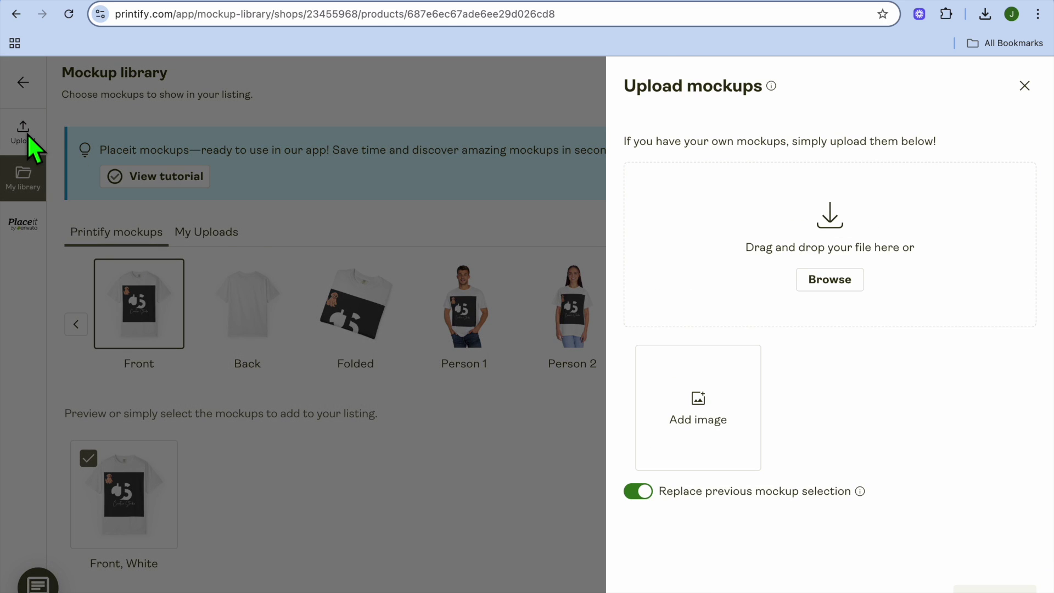
pyautogui.click(831, 281)
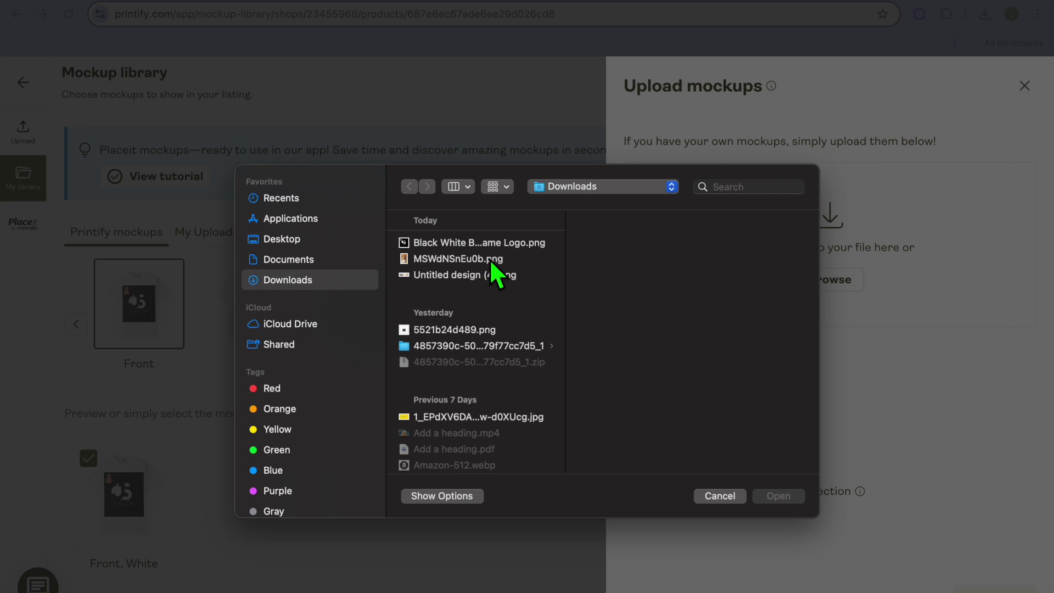
pyautogui.click(483, 261)
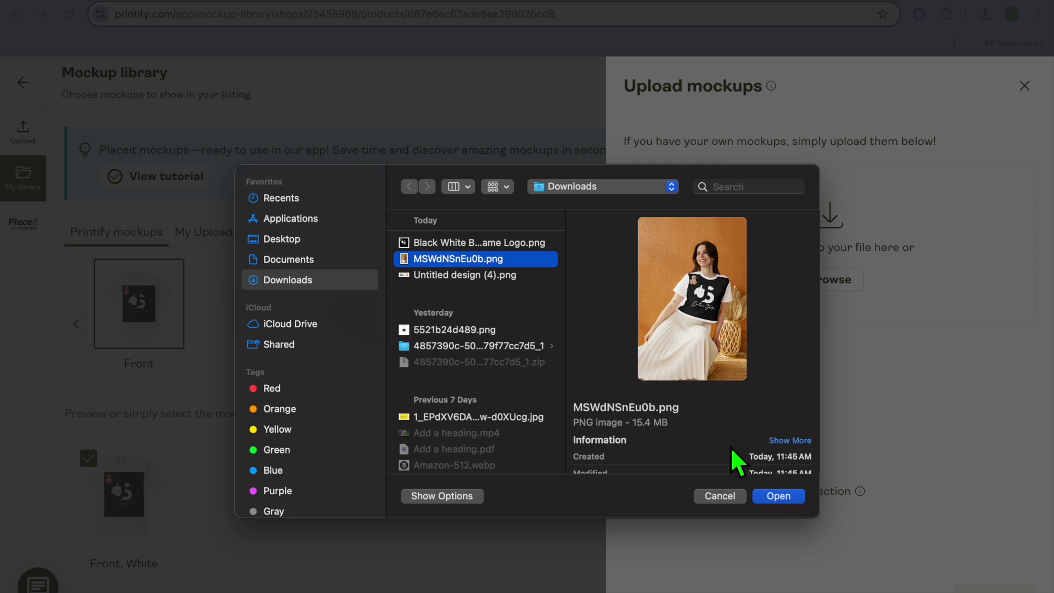
pyautogui.click(782, 501)
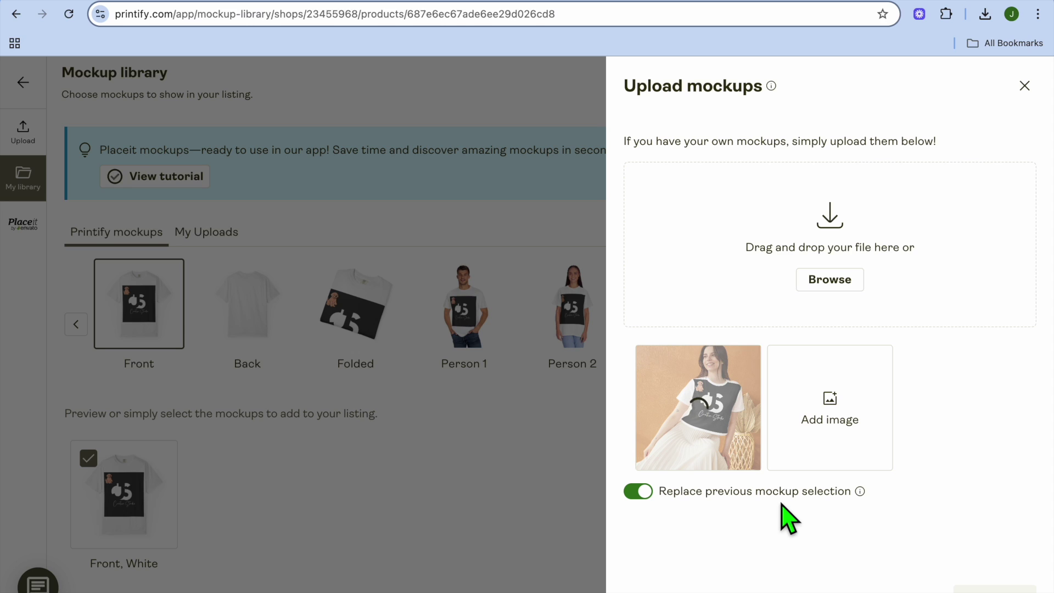
pyautogui.click(995, 589)
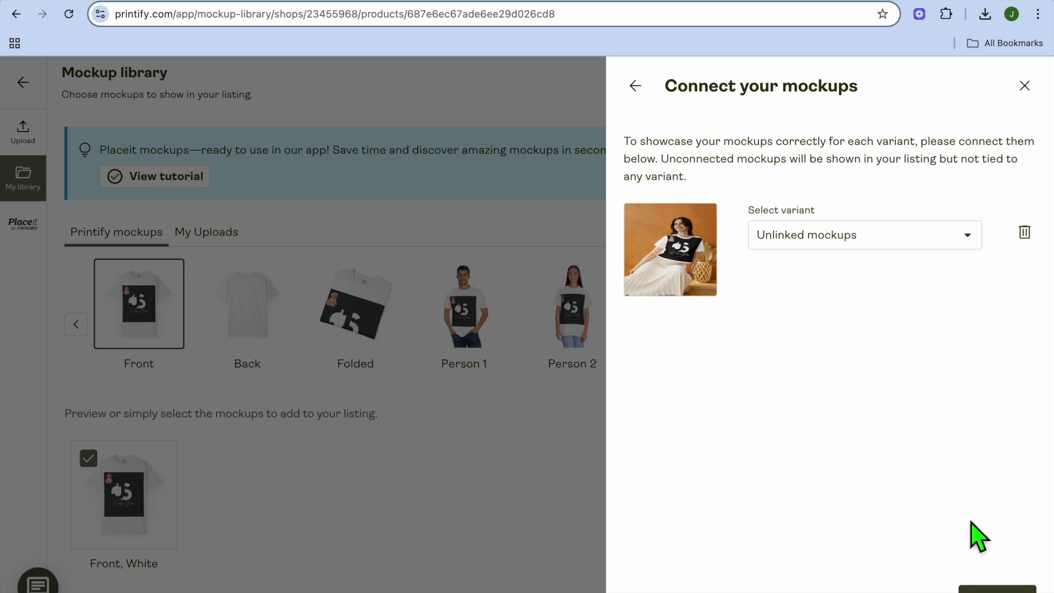
# Step: Link the lifestyle mockup to the White variant, uncheck the Front, White mockup, and save
pyautogui.click(900, 237)
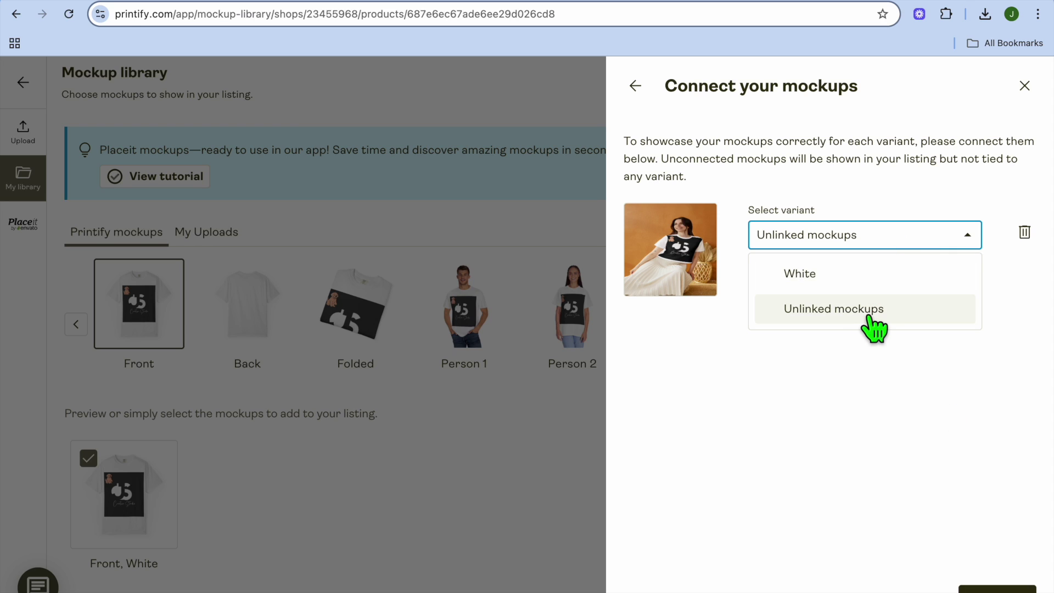
pyautogui.click(846, 275)
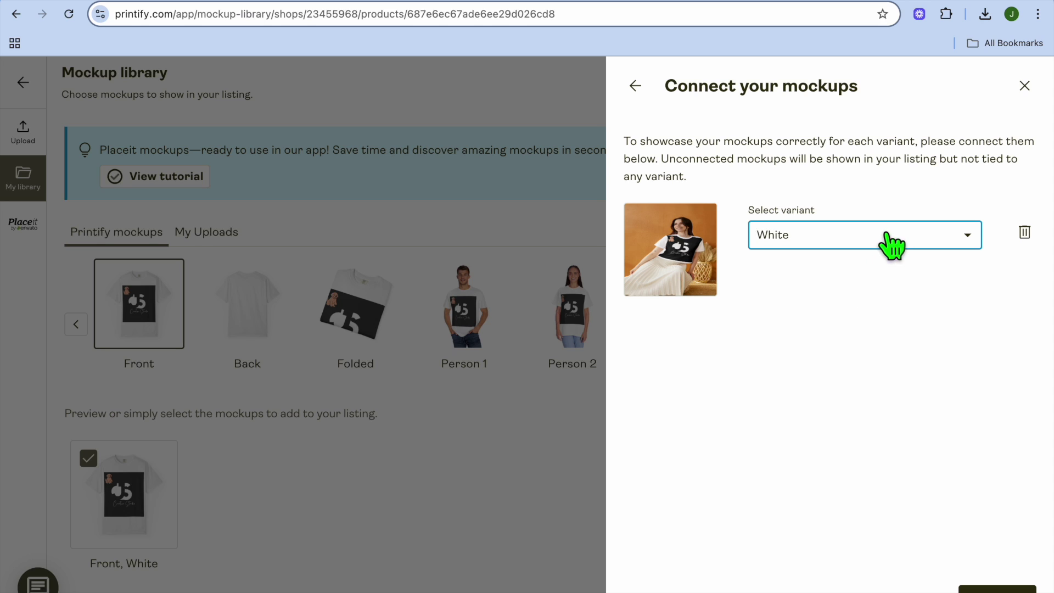
pyautogui.click(909, 247)
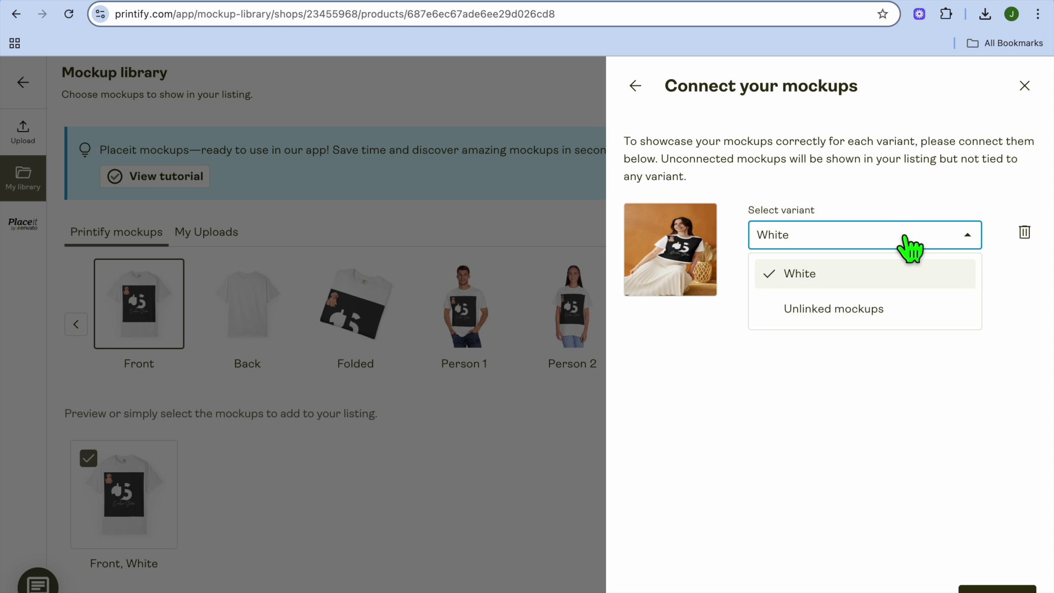
pyautogui.click(855, 443)
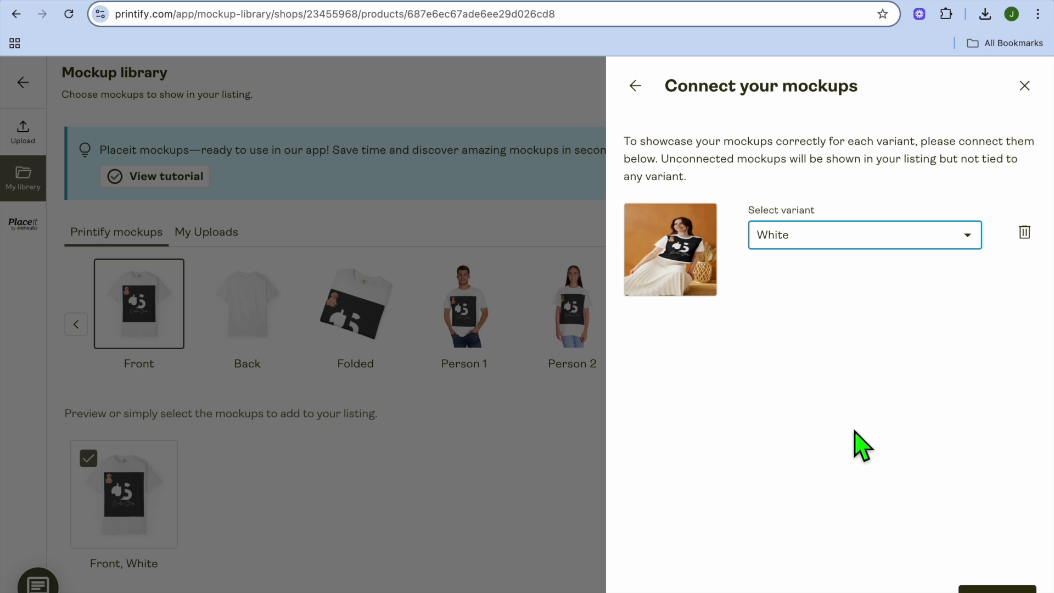
pyautogui.click(977, 589)
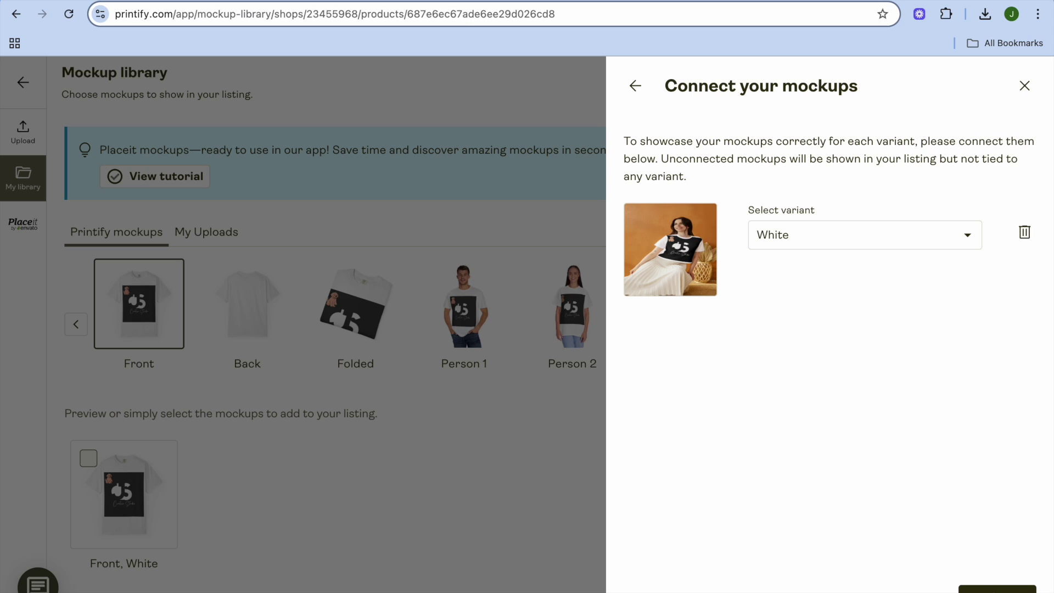
pyautogui.click(997, 588)
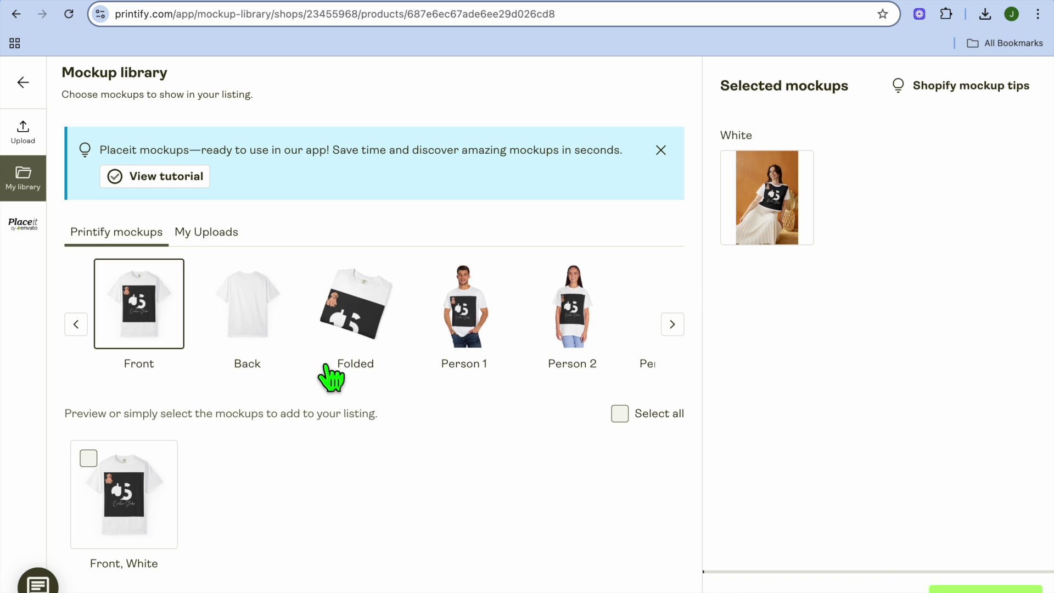
# Step: Back in Printify's mockup collection, select the White Person 2 and Person 1 mockups
pyautogui.click(195, 232)
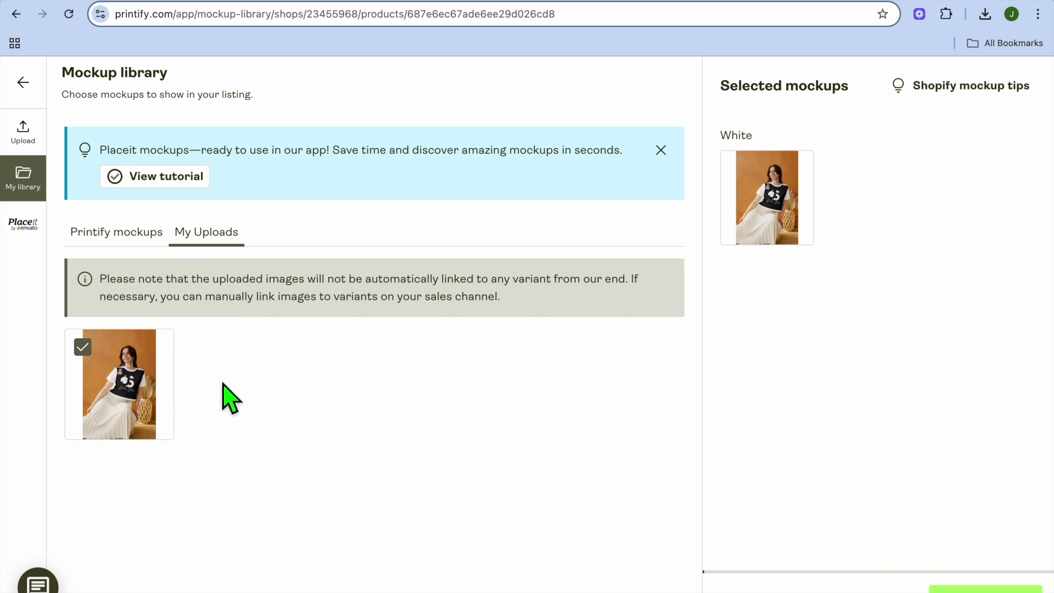
pyautogui.click(122, 228)
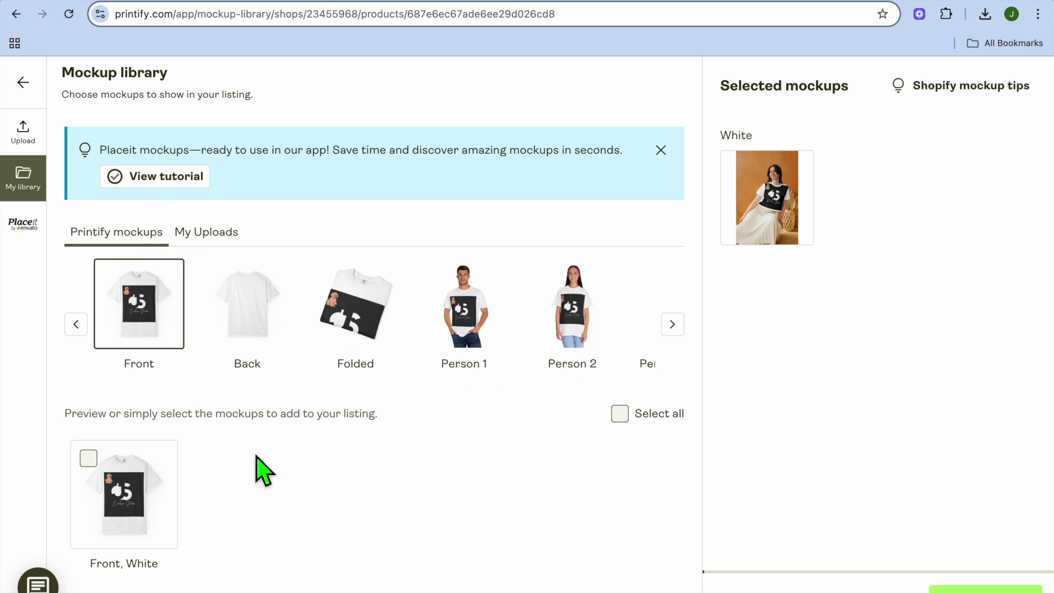
pyautogui.click(558, 346)
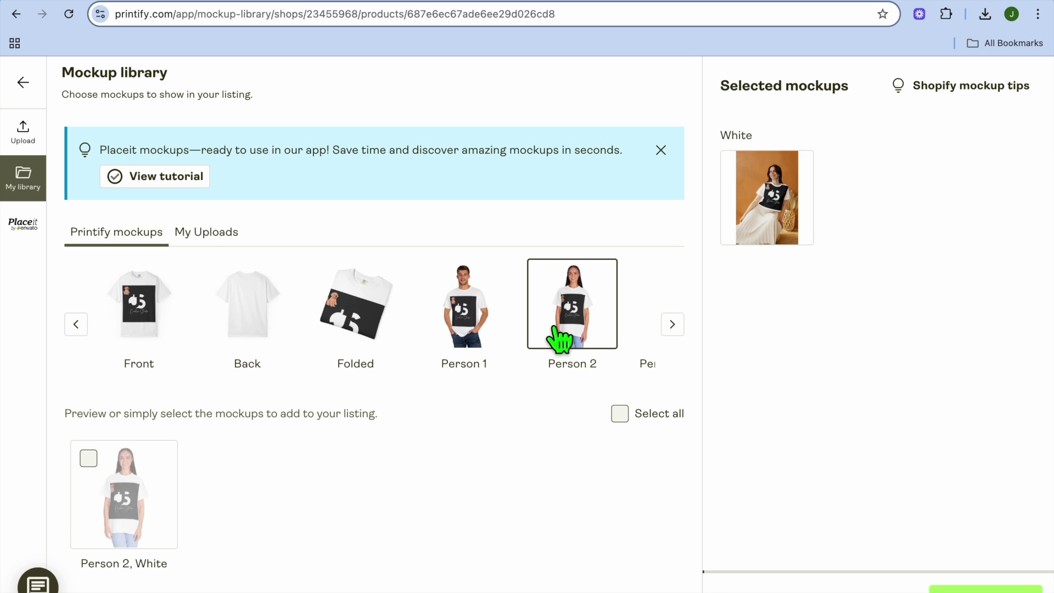
pyautogui.click(89, 458)
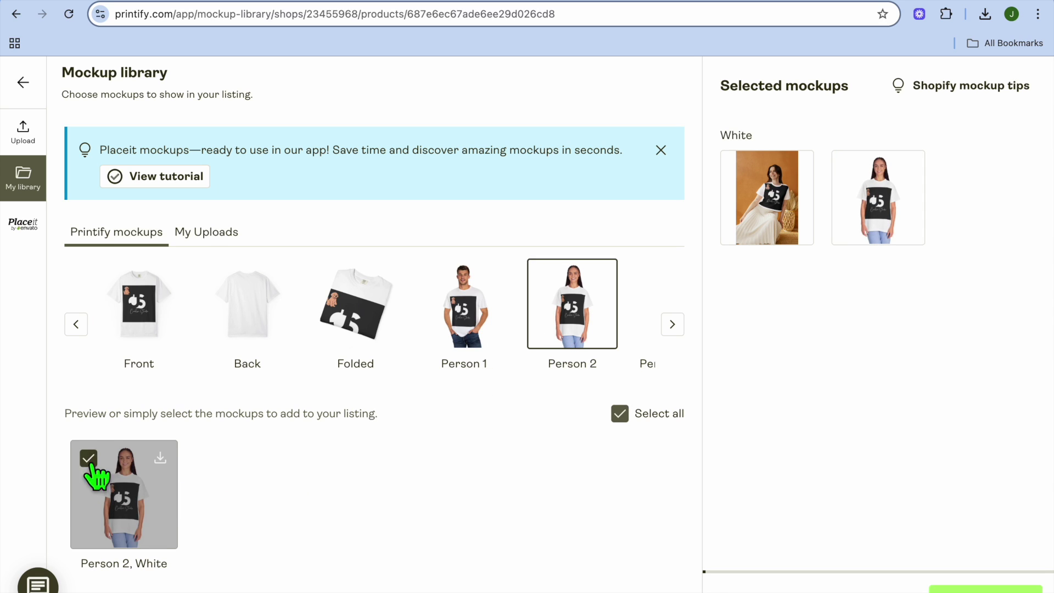
pyautogui.click(454, 318)
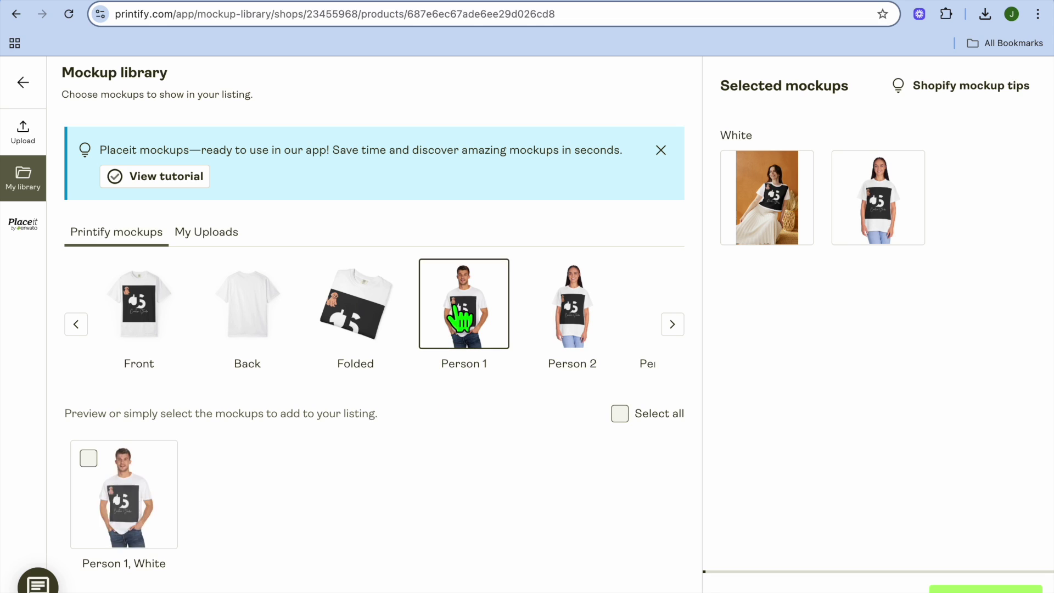
pyautogui.click(89, 459)
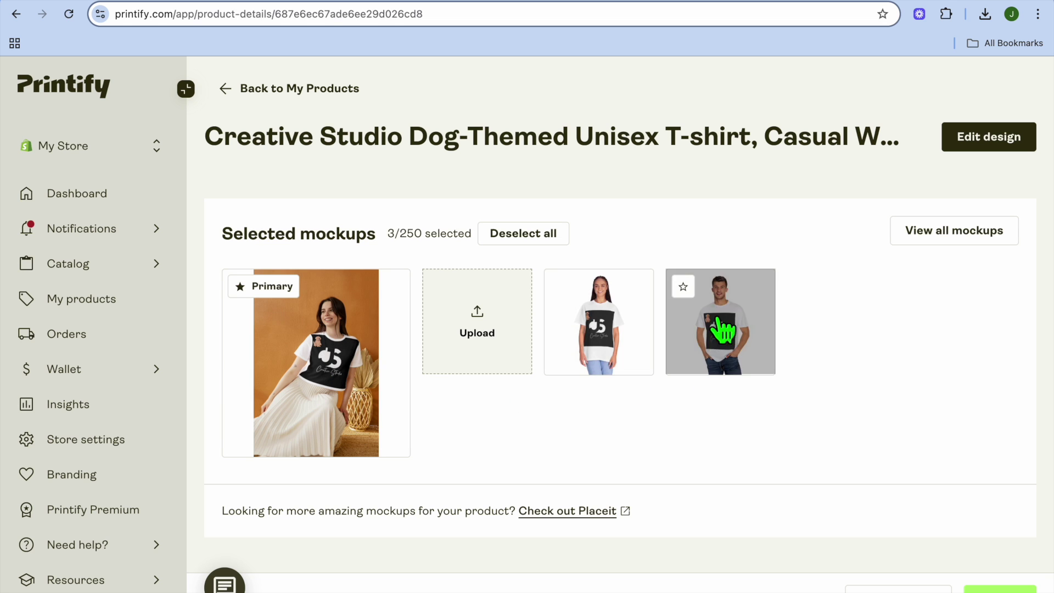
# Step: Review the listing details, shipping and pricing, then publish the Creative Studio tee
pyautogui.scroll(-10, 635, 459)
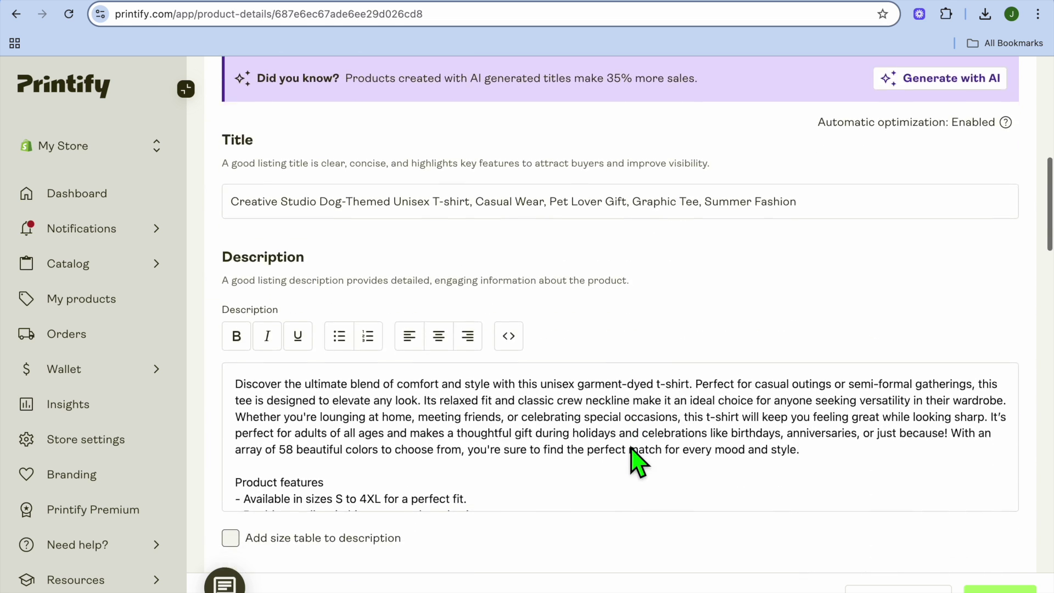
pyautogui.scroll(-15, 636, 459)
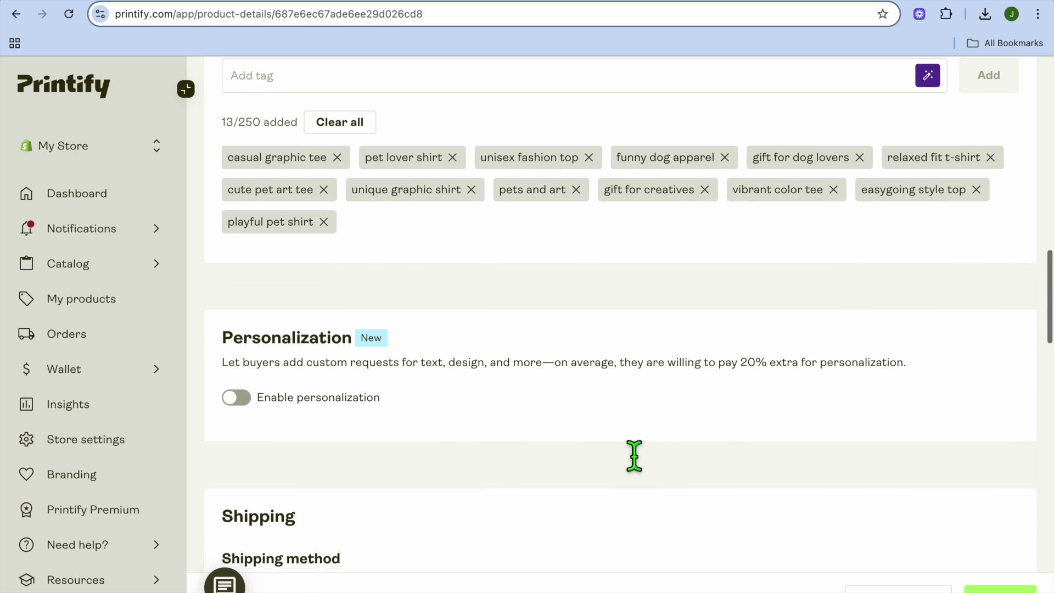
pyautogui.scroll(-10, 634, 455)
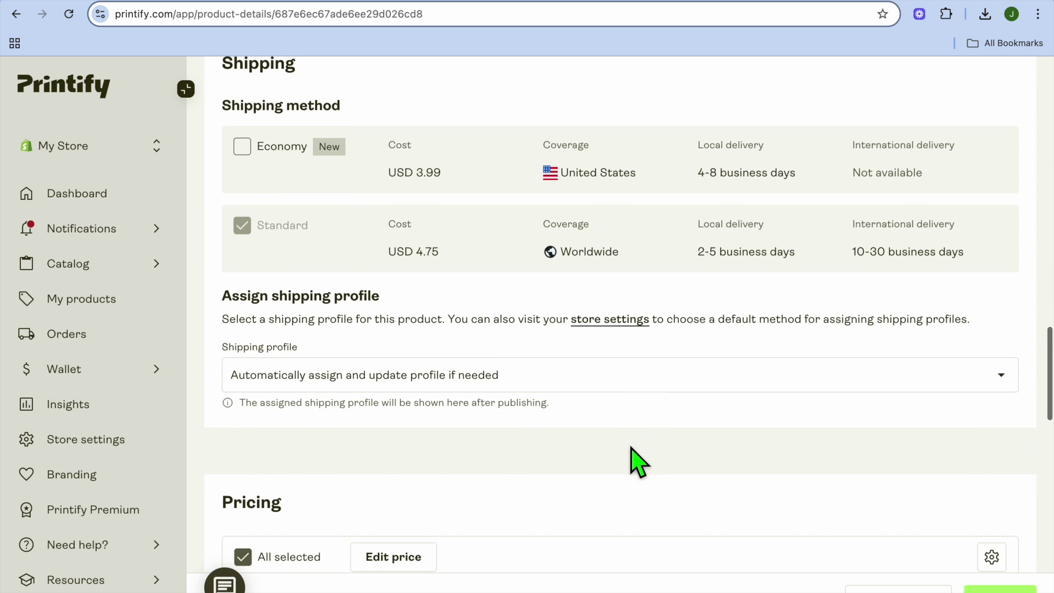
pyautogui.scroll(-4, 635, 458)
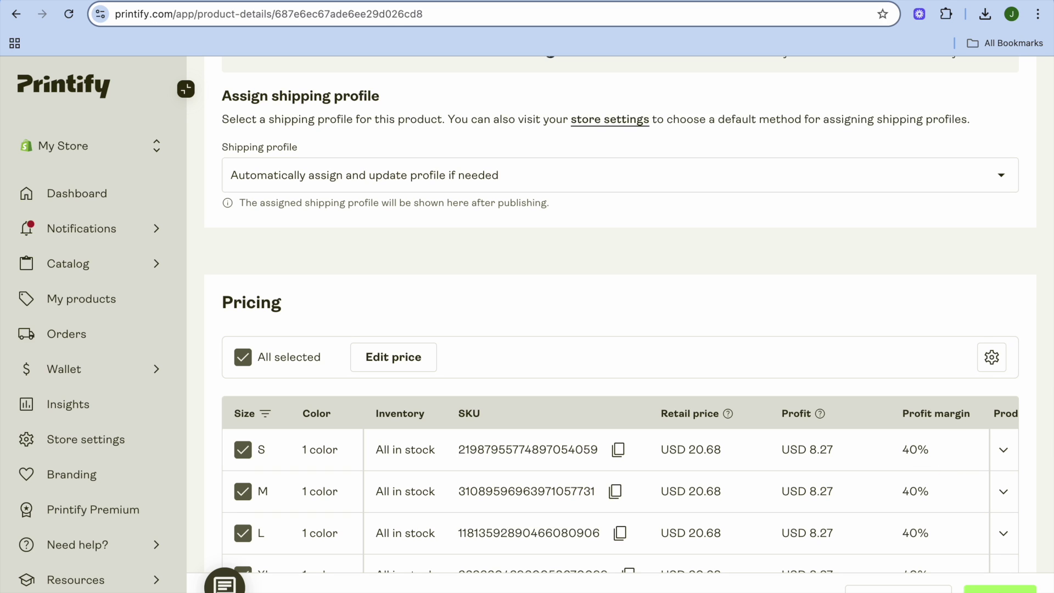
pyautogui.hotkey('alt', 'Left')
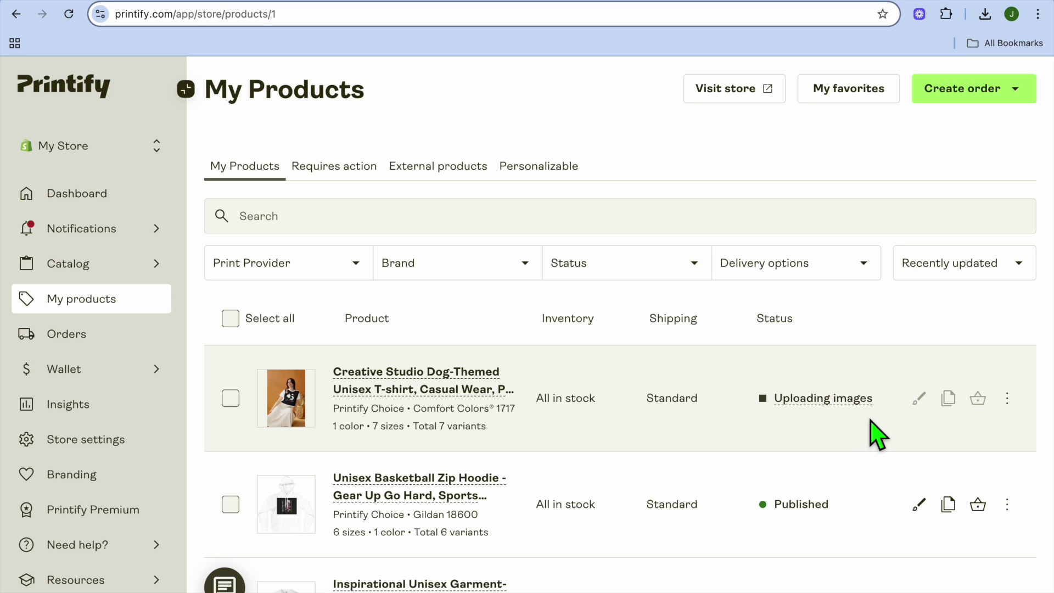
# Step: Check the tee's Uploading images status, then switch to the Shopify products admin
pyautogui.moveTo(847, 401)
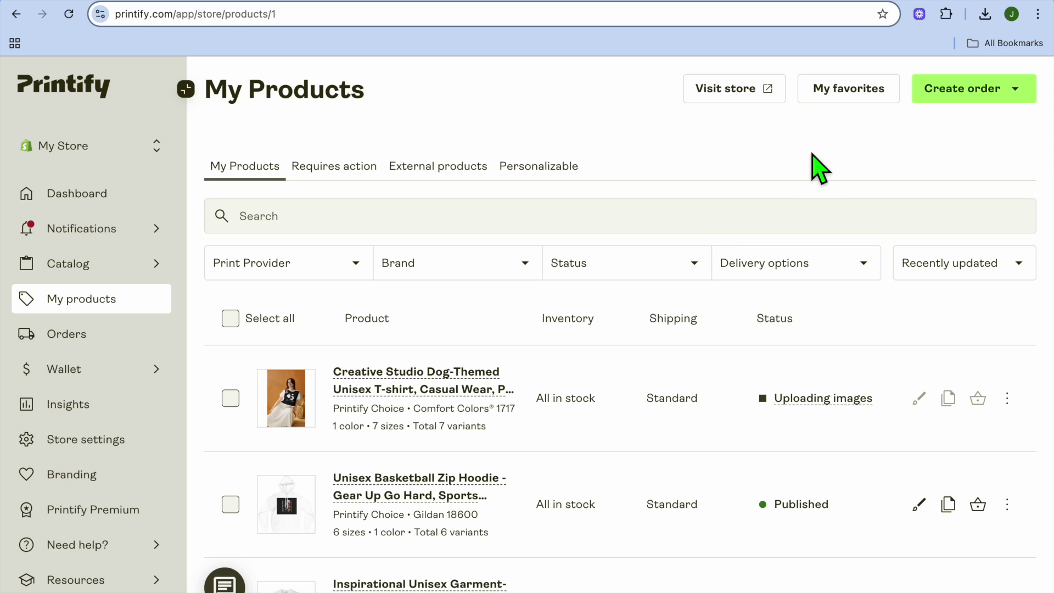
pyautogui.click(802, 4)
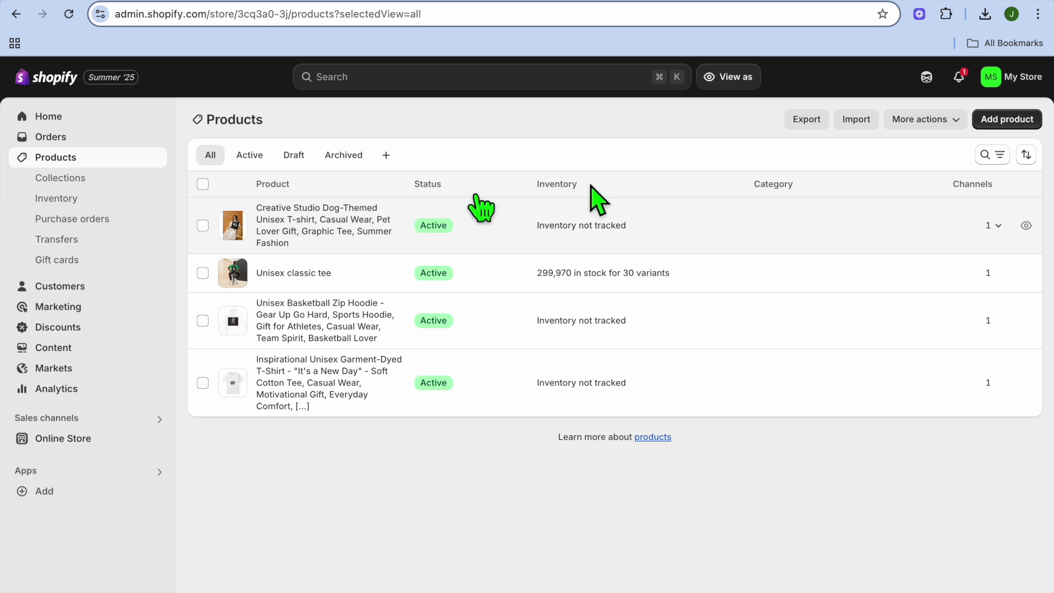
# Step: Preview the Creative Studio tee's storefront page at $20.68 JMD and review its mockup images
pyautogui.click(1026, 226)
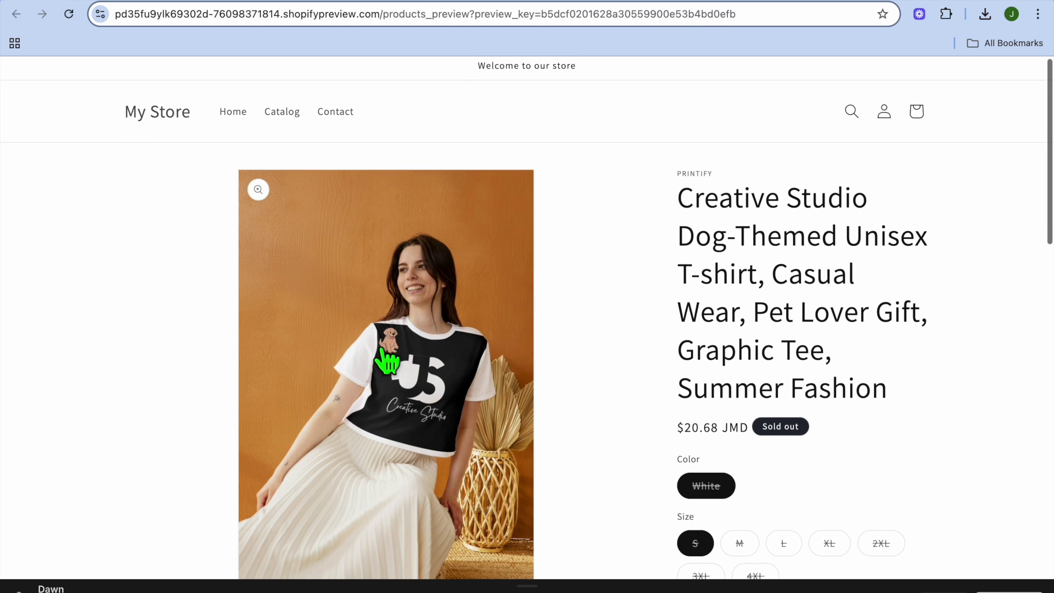
pyautogui.scroll(-2, 387, 361)
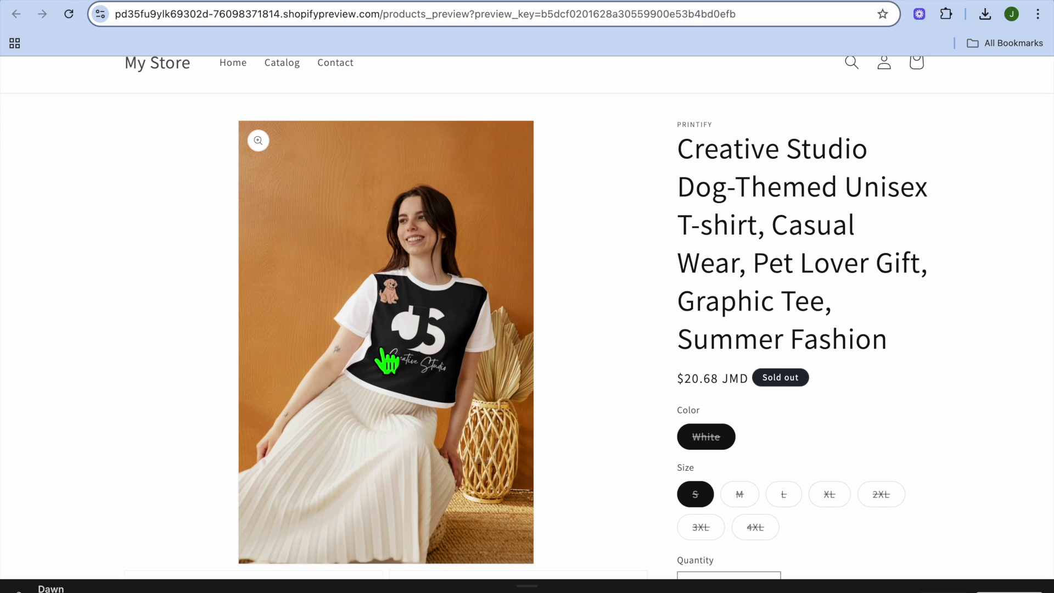
pyautogui.scroll(-10, 387, 362)
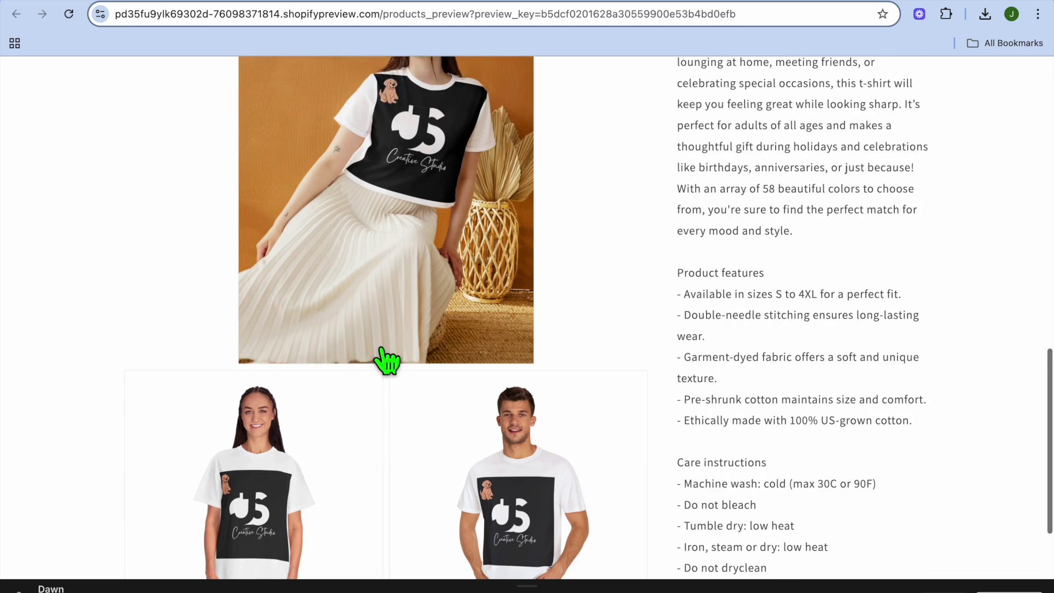
pyautogui.scroll(-5, 384, 358)
pyautogui.scroll(10, 393, 366)
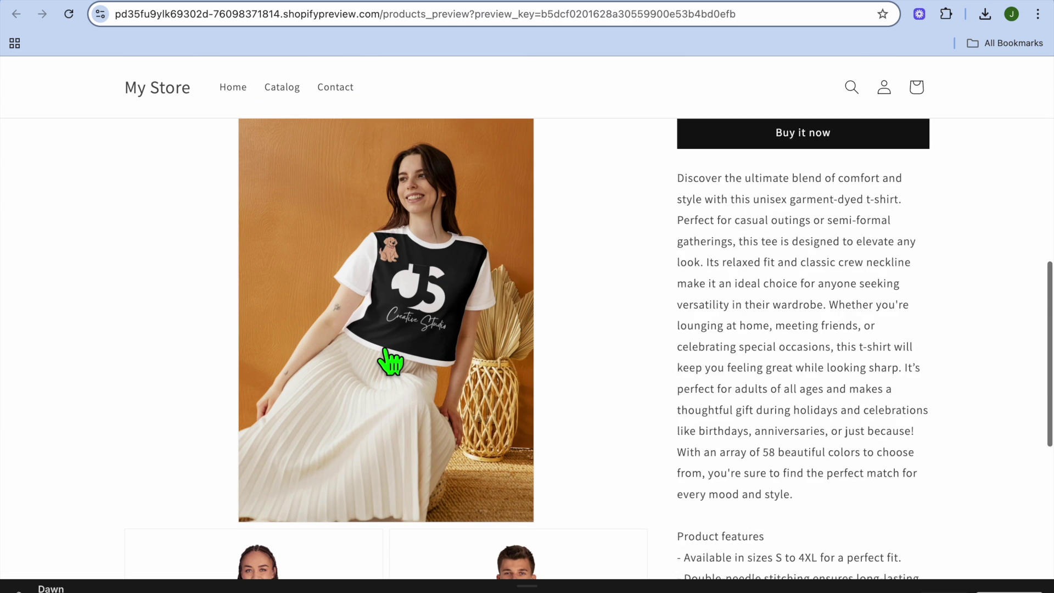
pyautogui.scroll(8, 387, 361)
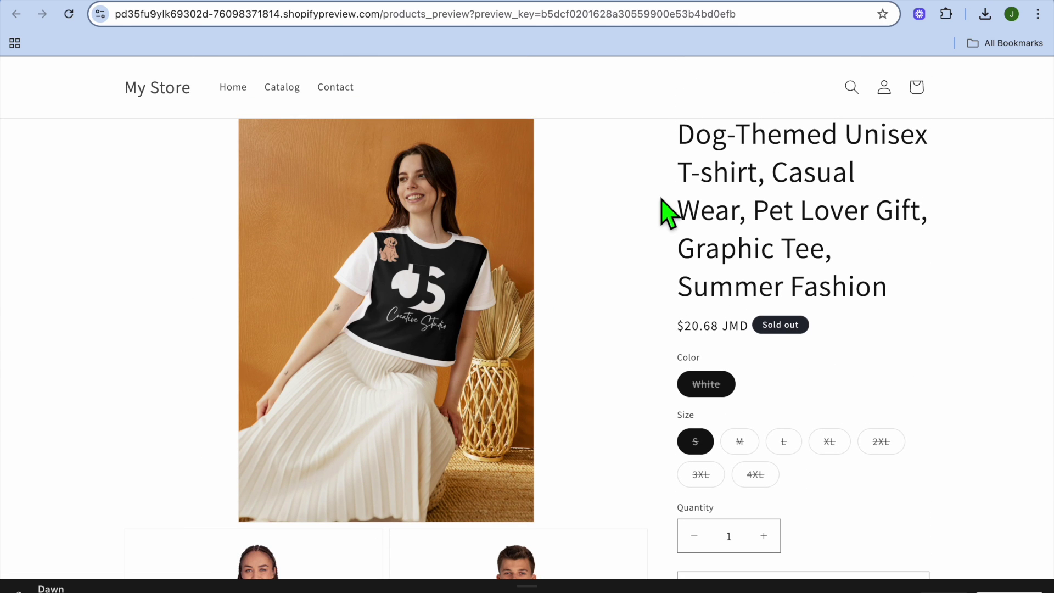